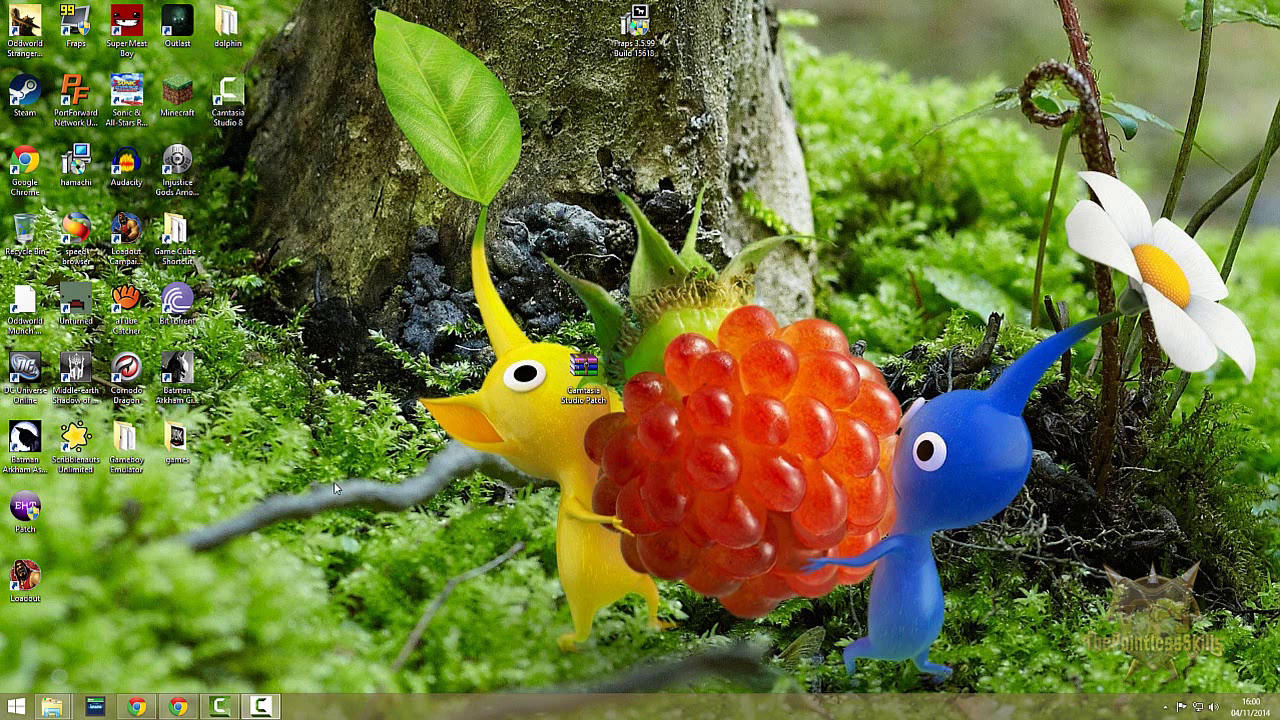
Bring up the This PC window and move it to the screen centre
mouse_move(47, 706)
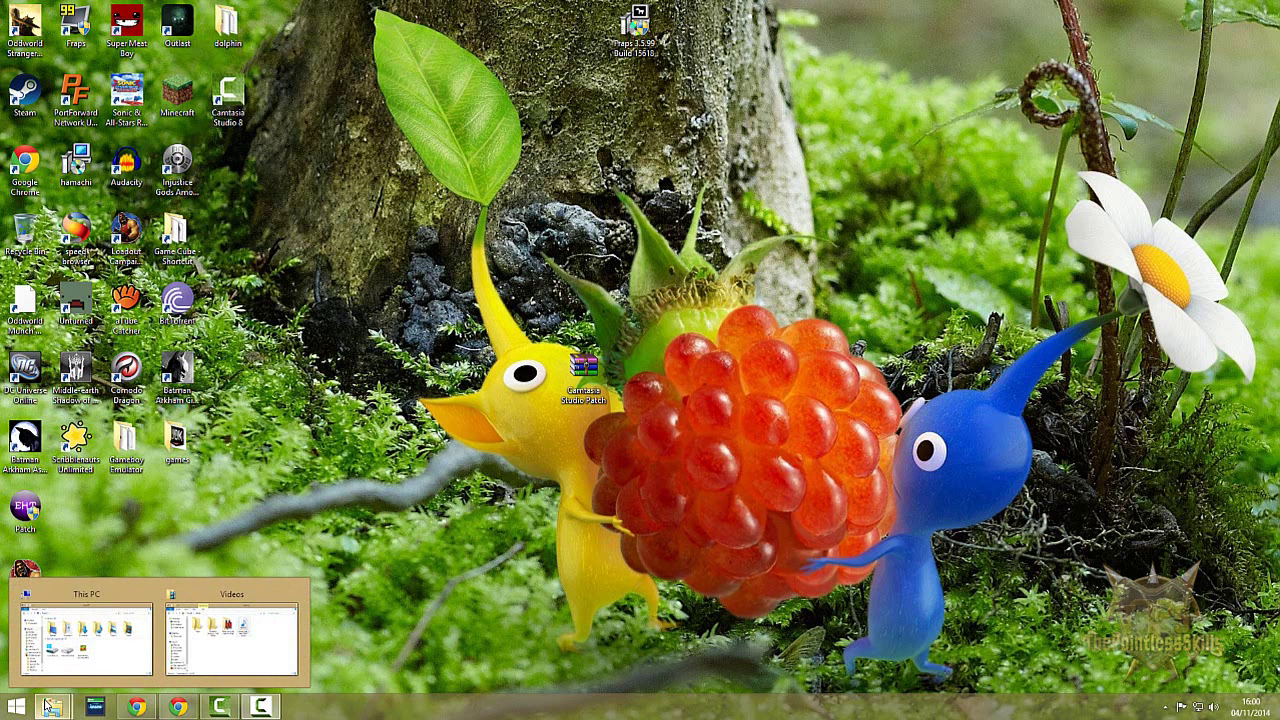
click(86, 635)
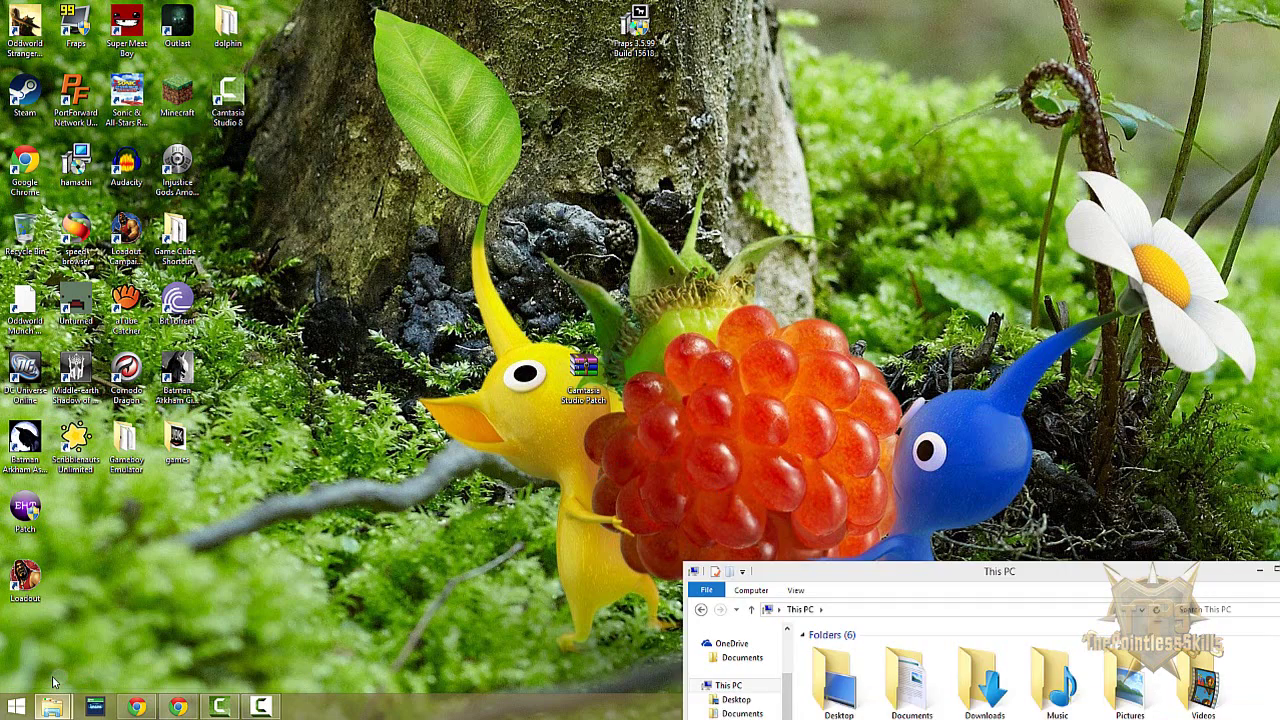
drag(881, 578, 635, 184)
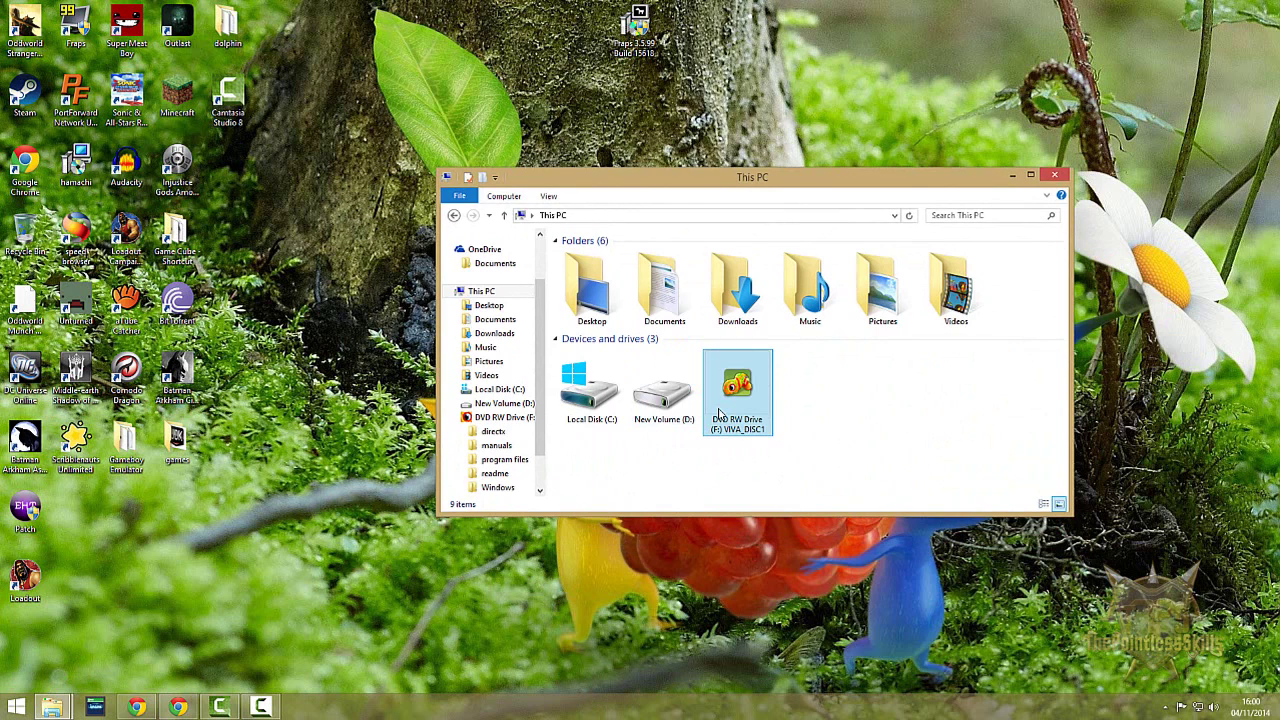
mouse_move(718, 412)
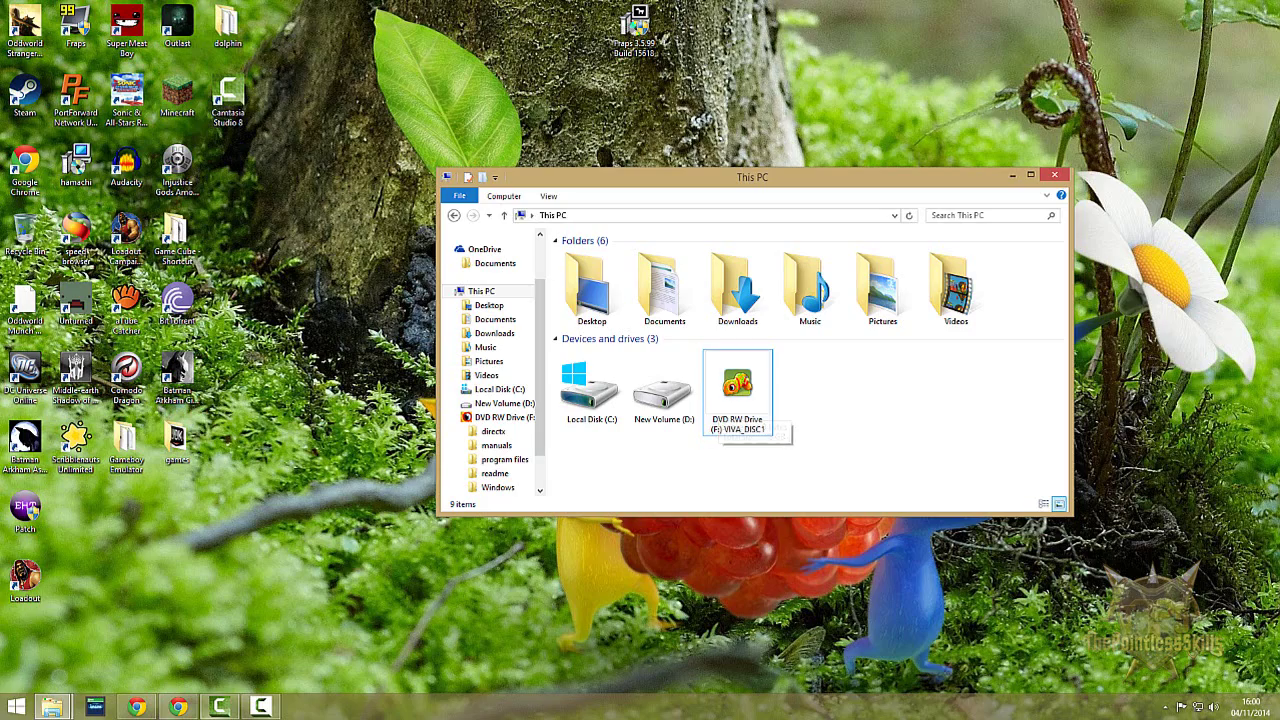
Visit the Start screen and return, then maximize, restore and re-centre the This PC window
click(16, 707)
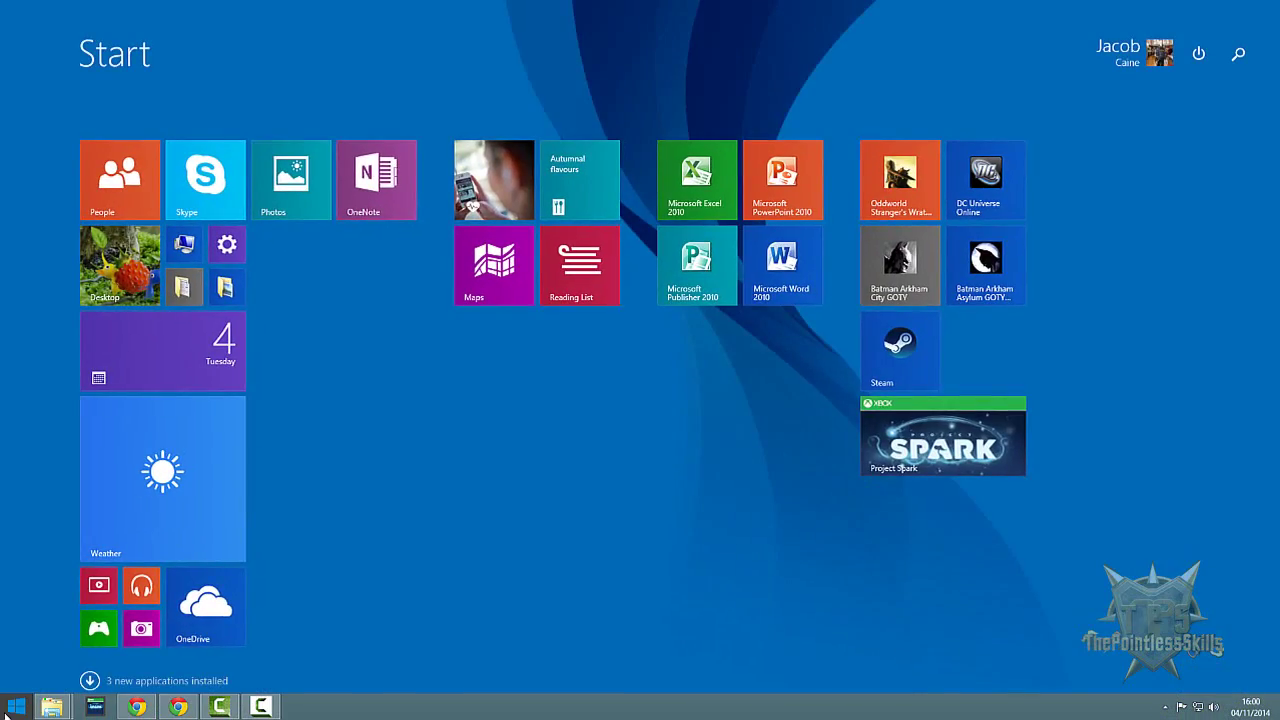
click(16, 707)
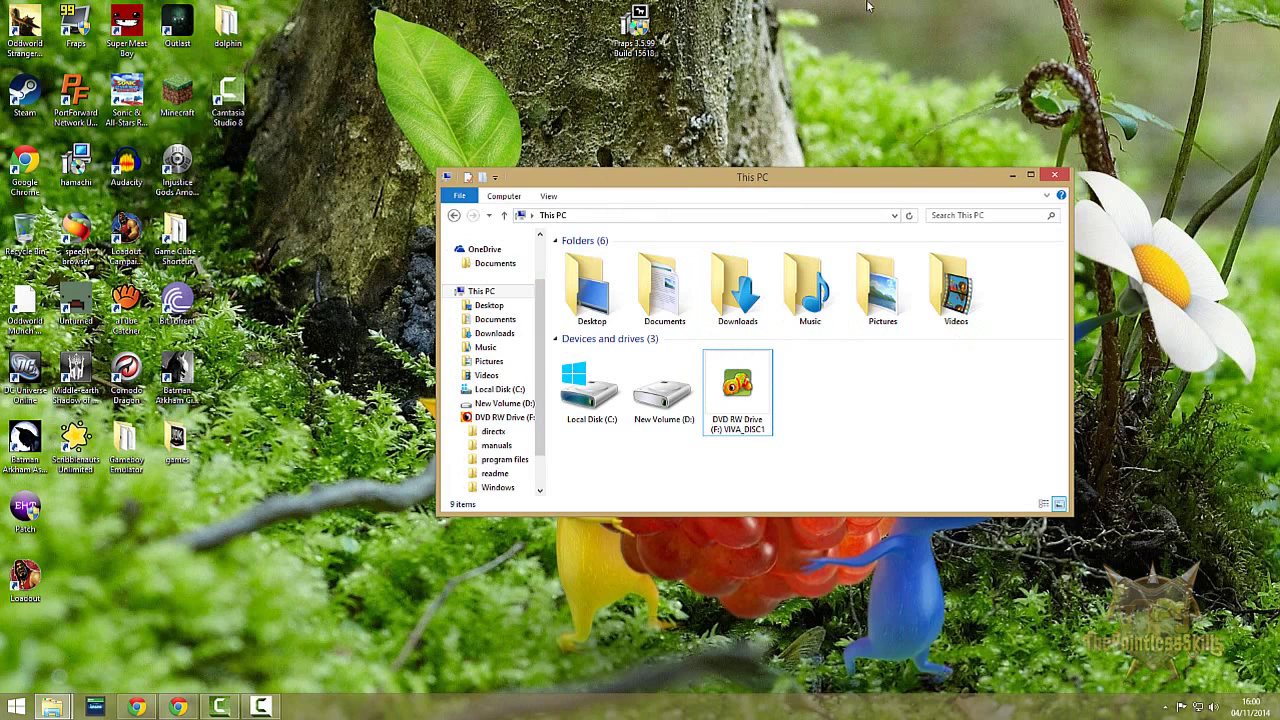
mouse_move(736, 377)
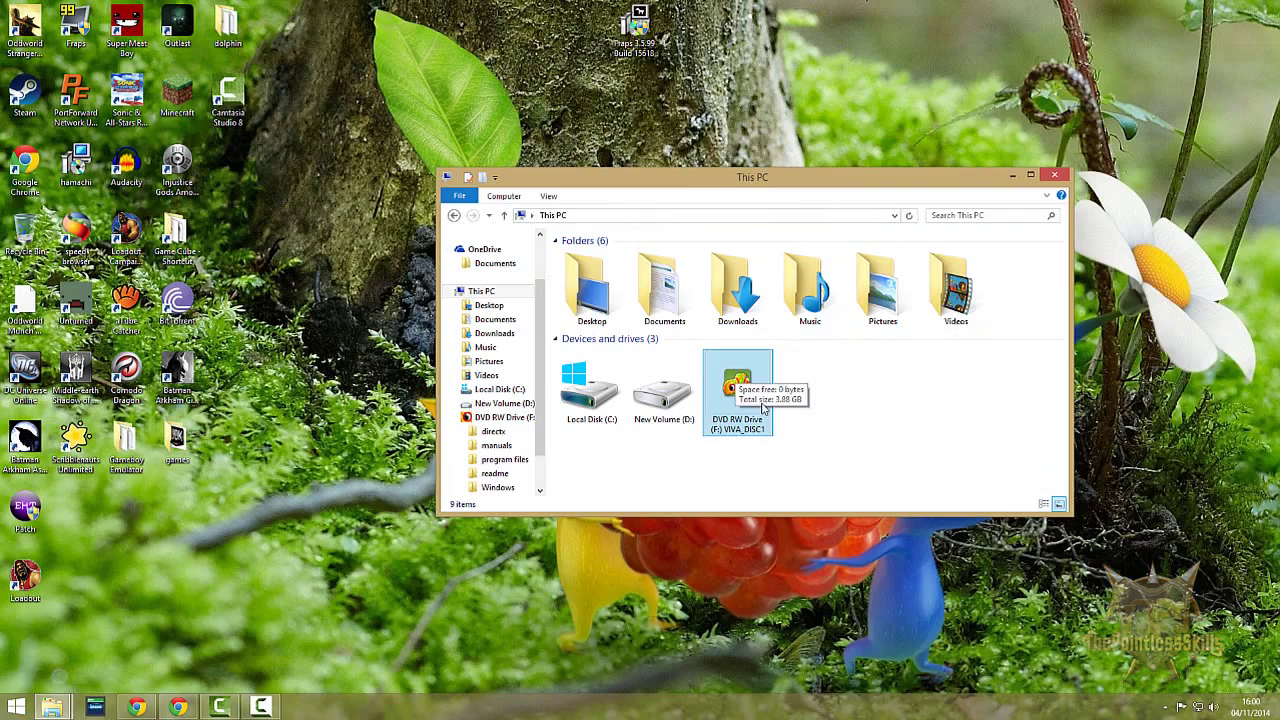
click(1030, 176)
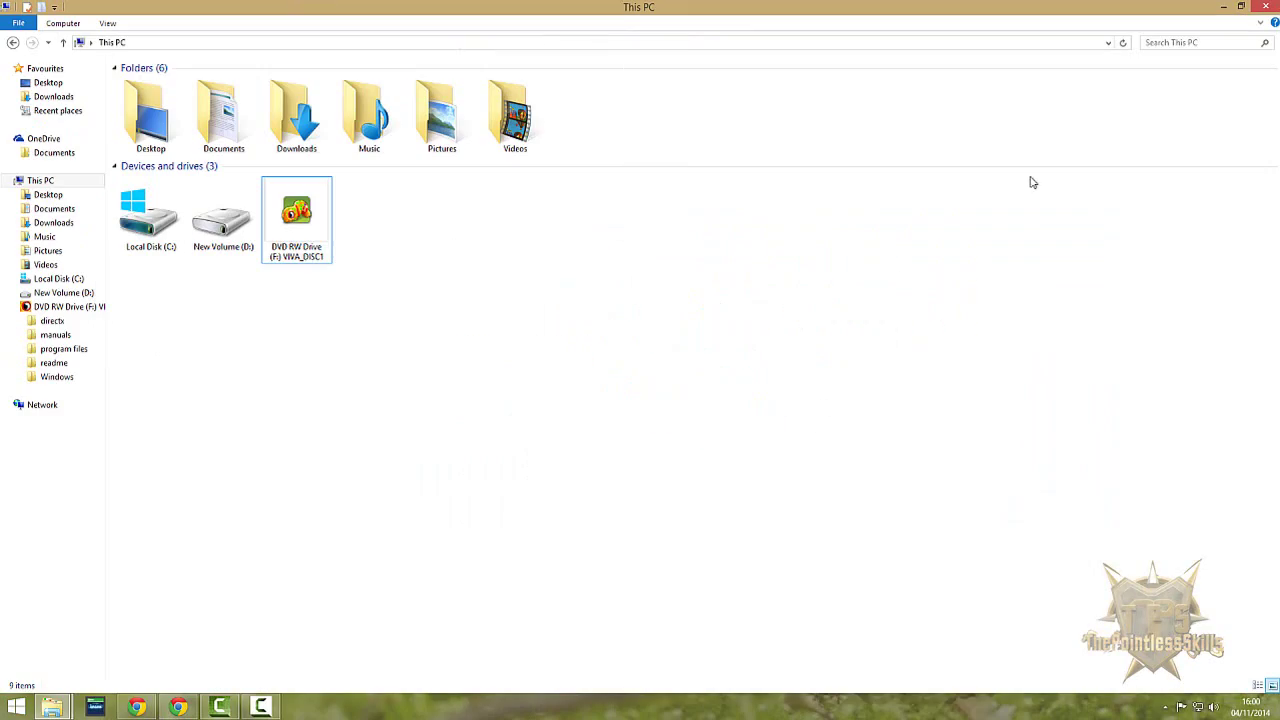
mouse_move(613, 10)
mouse_down()
mouse_move(652, 220)
mouse_move(685, 150)
mouse_up()
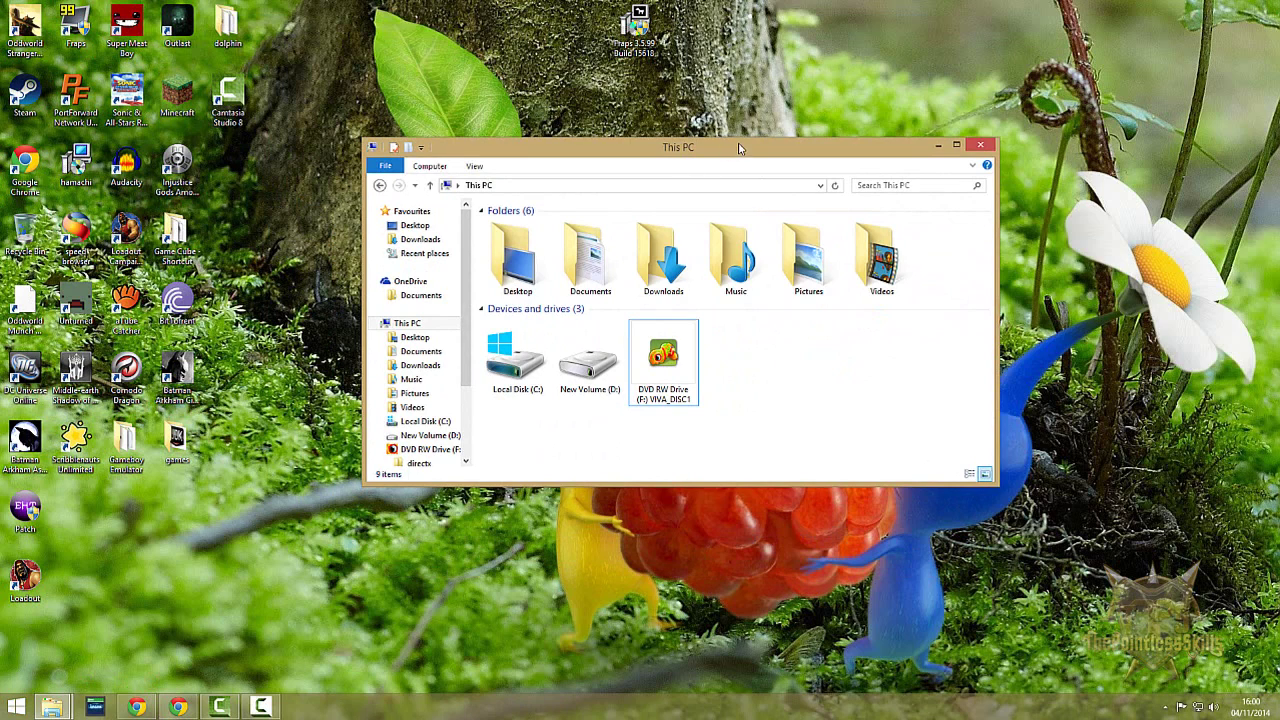
mouse_move(730, 152)
mouse_down()
mouse_move(713, 139)
mouse_move(750, 130)
mouse_up()
mouse_move(845, 134)
mouse_down()
mouse_move(931, 145)
mouse_move(675, 226)
mouse_up()
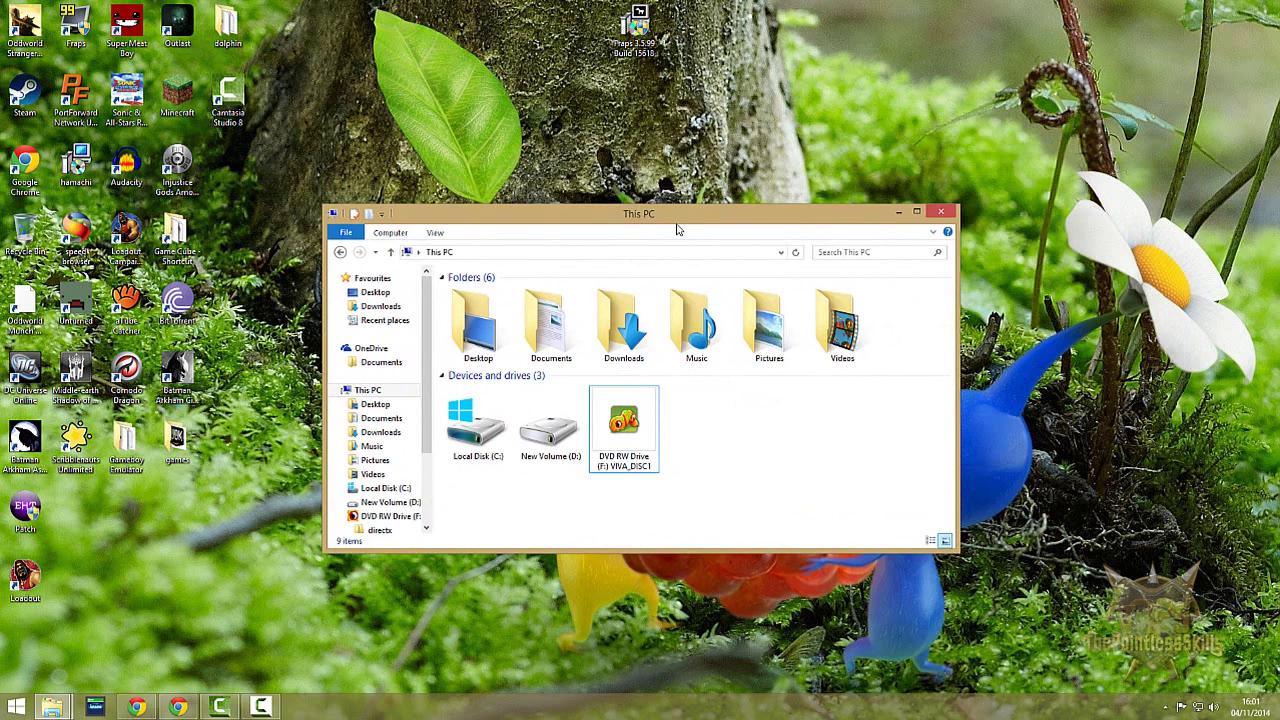
mouse_move(675, 230)
mouse_down()
mouse_move(655, 232)
mouse_move(715, 246)
mouse_move(712, 214)
mouse_up()
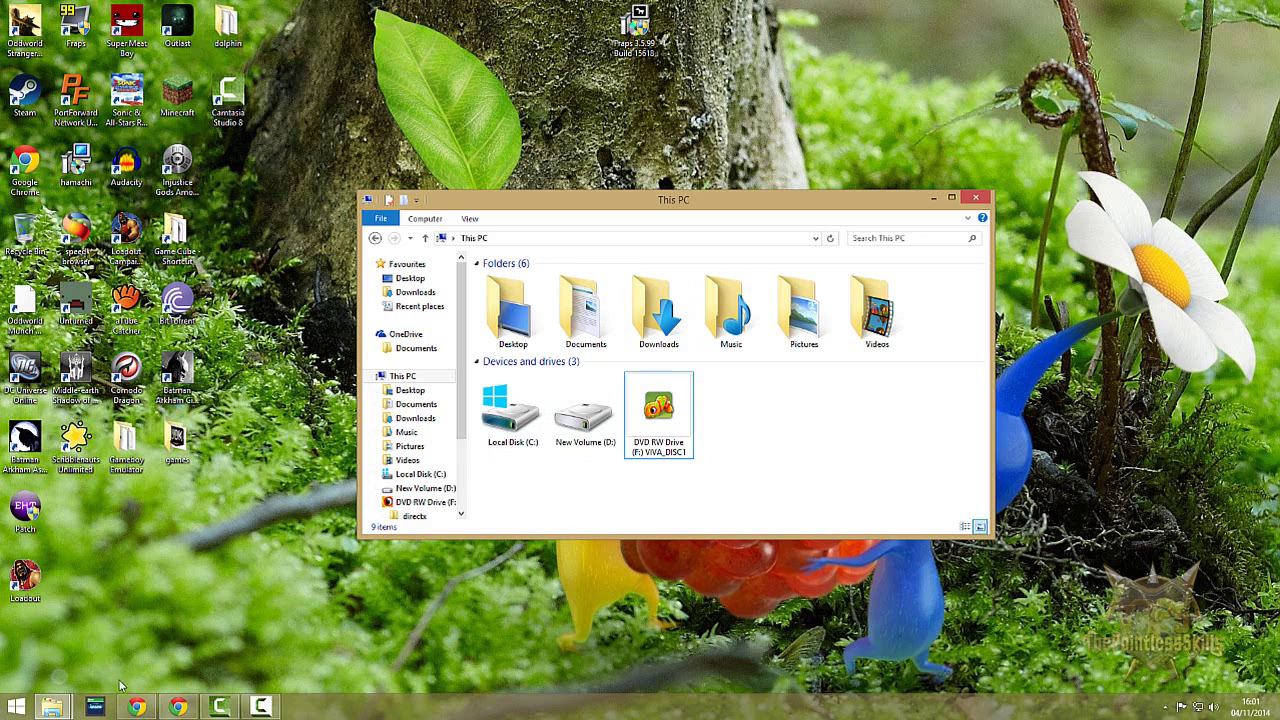
Open the Viva Pinata gamer-profile forum thread in Chrome and scroll through its replies
click(130, 700)
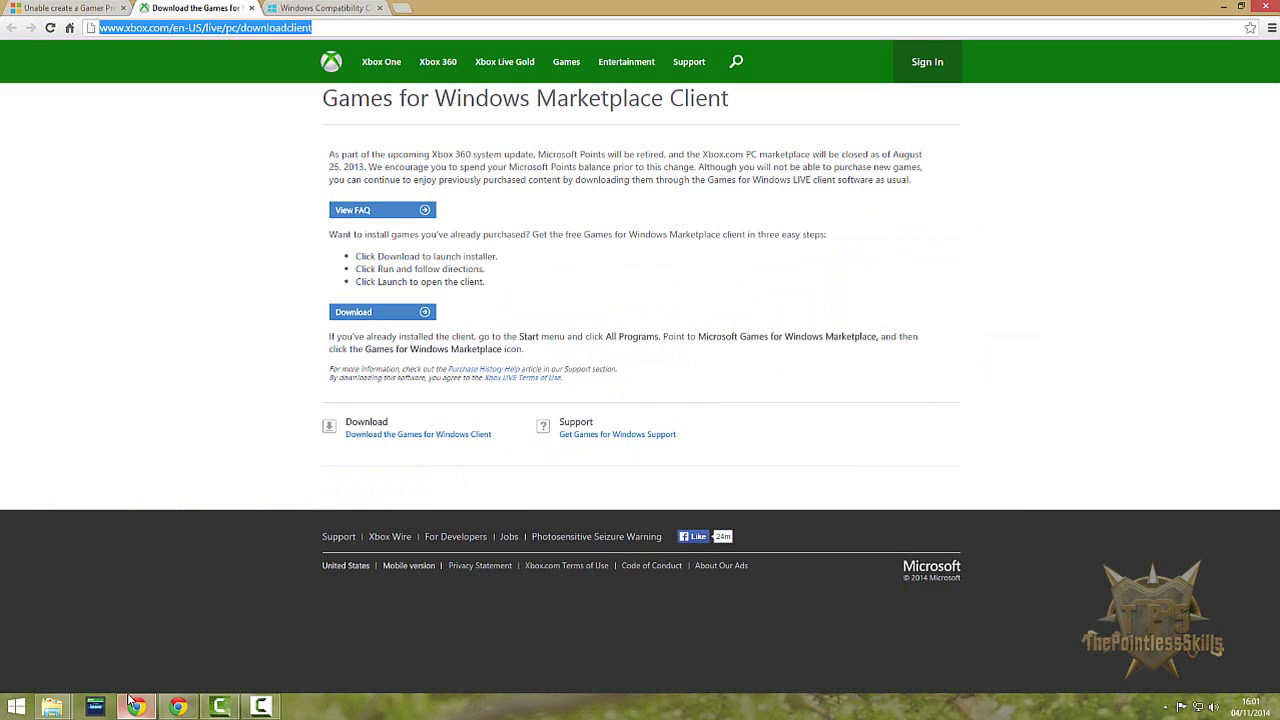
click(18, 6)
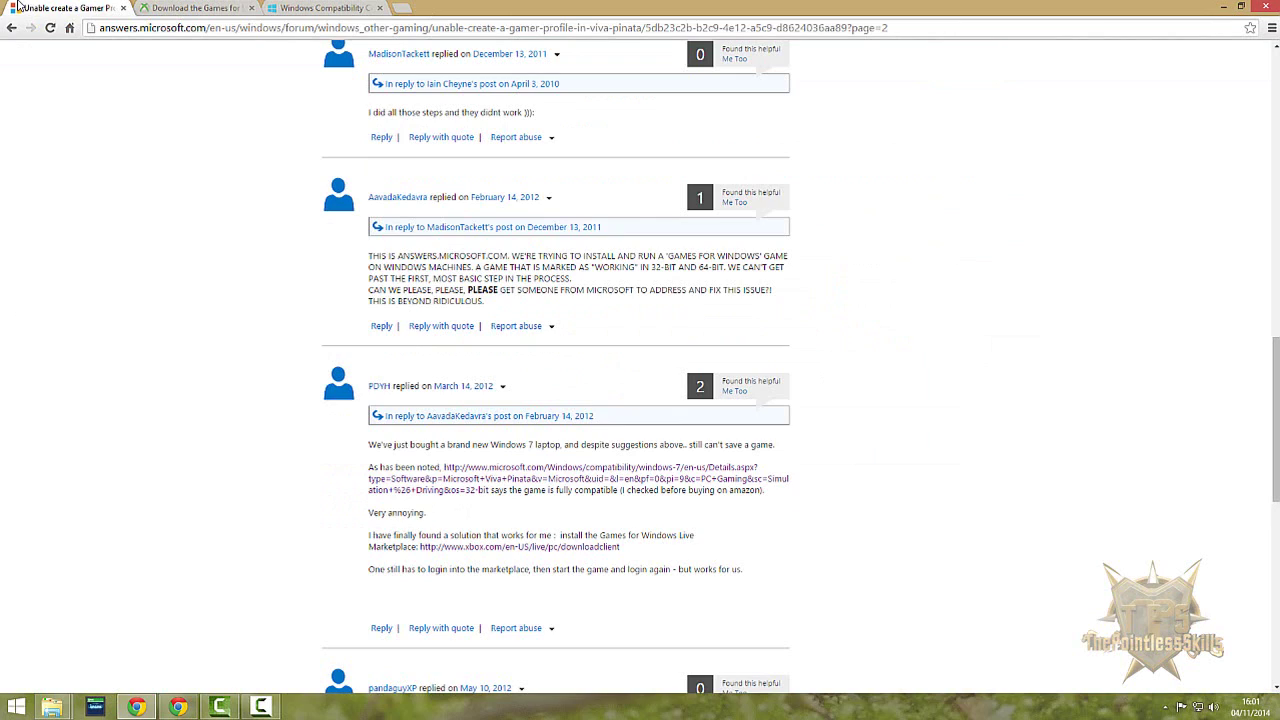
scroll(557, 654, up, 15)
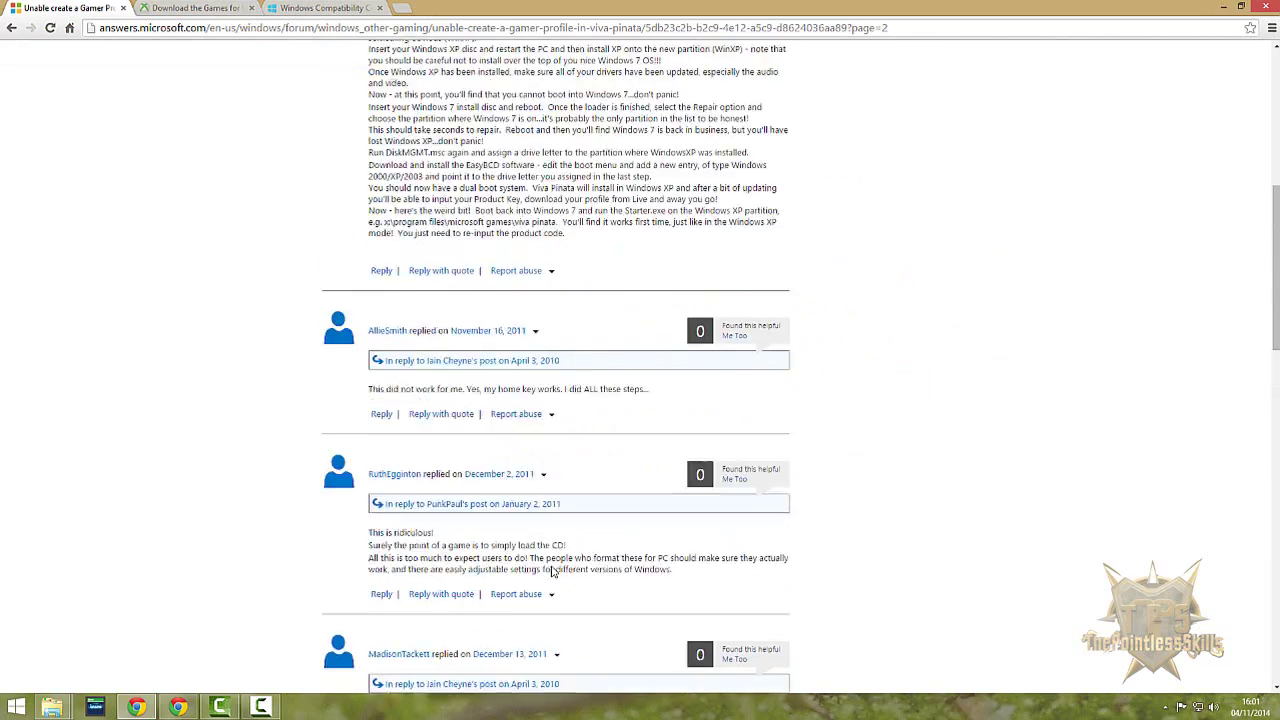
scroll(551, 570, down, 15)
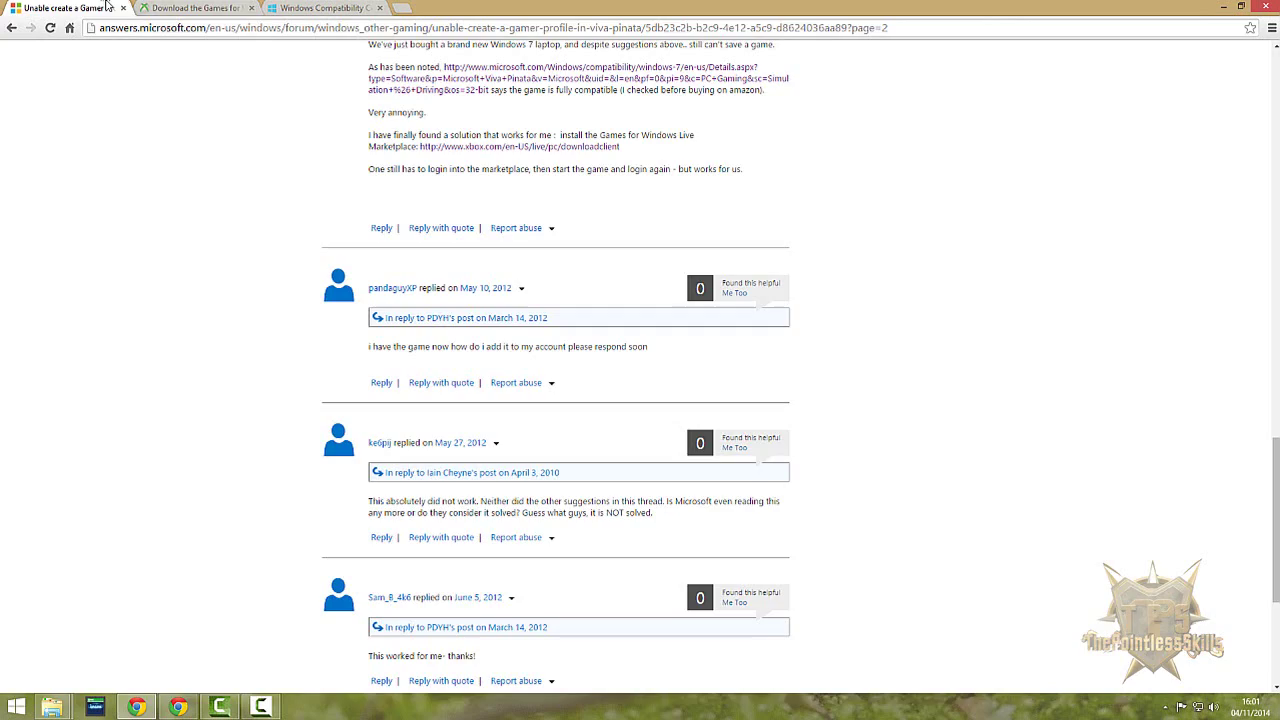
click(185, 7)
click(27, 7)
scroll(568, 647, up, 10)
scroll(570, 648, up, 8)
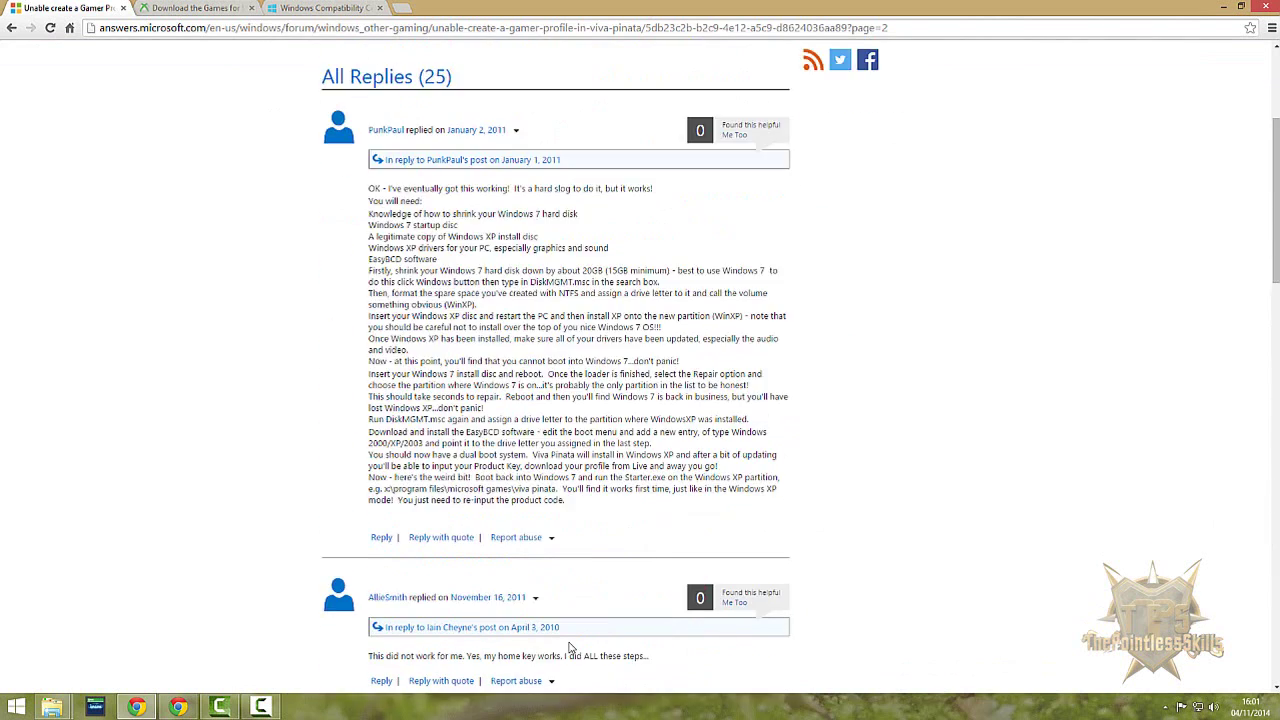
Glance at the Compatibility Center and download tabs, then reread the forum thread
click(325, 7)
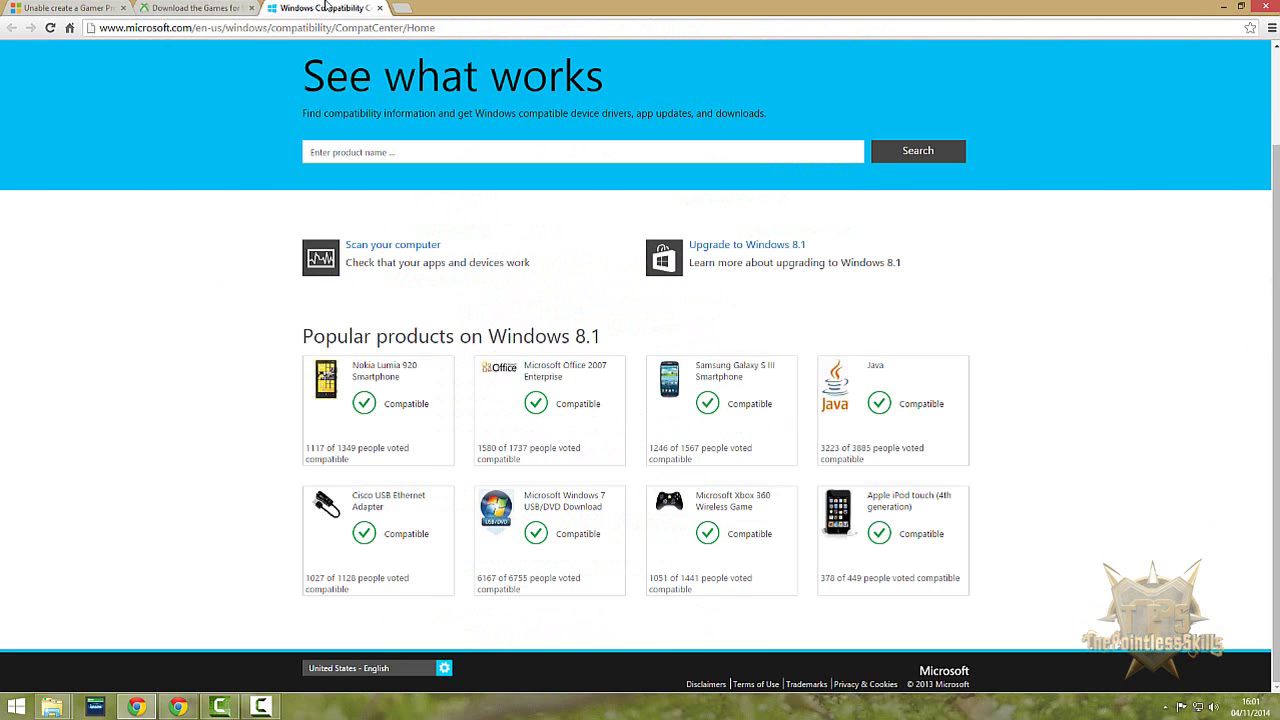
click(185, 7)
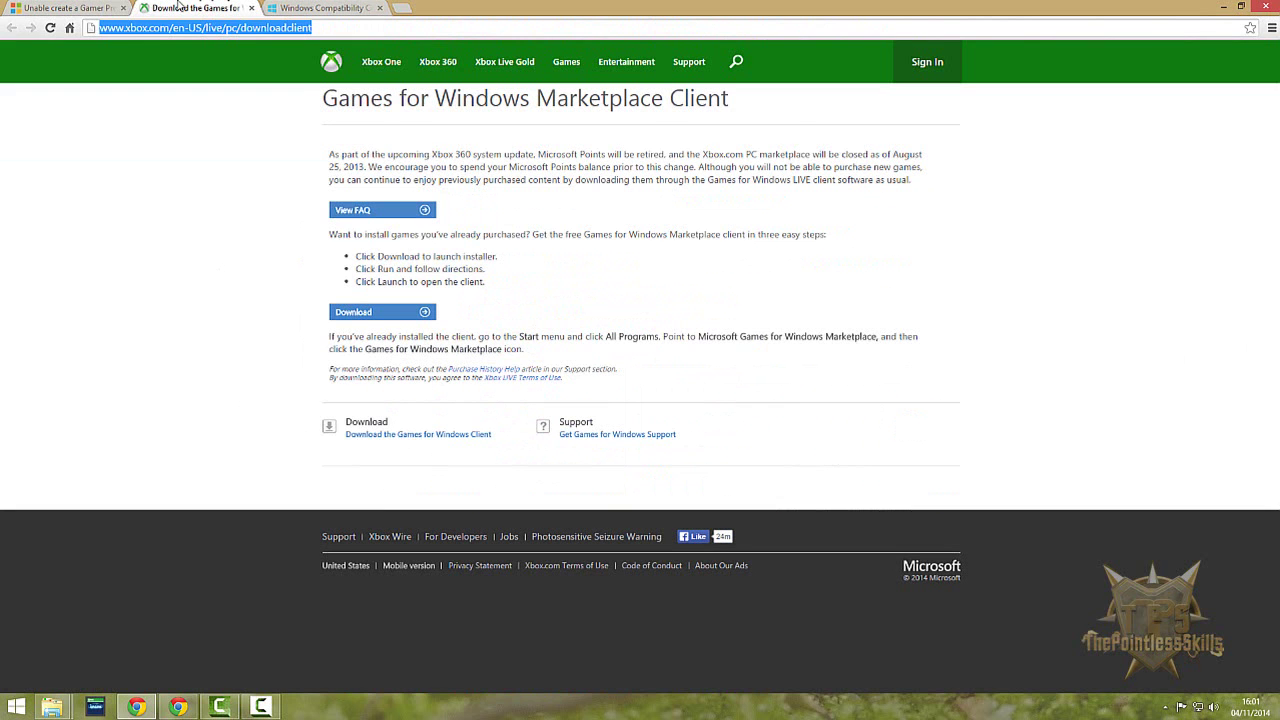
click(92, 7)
scroll(400, 349, down, 3)
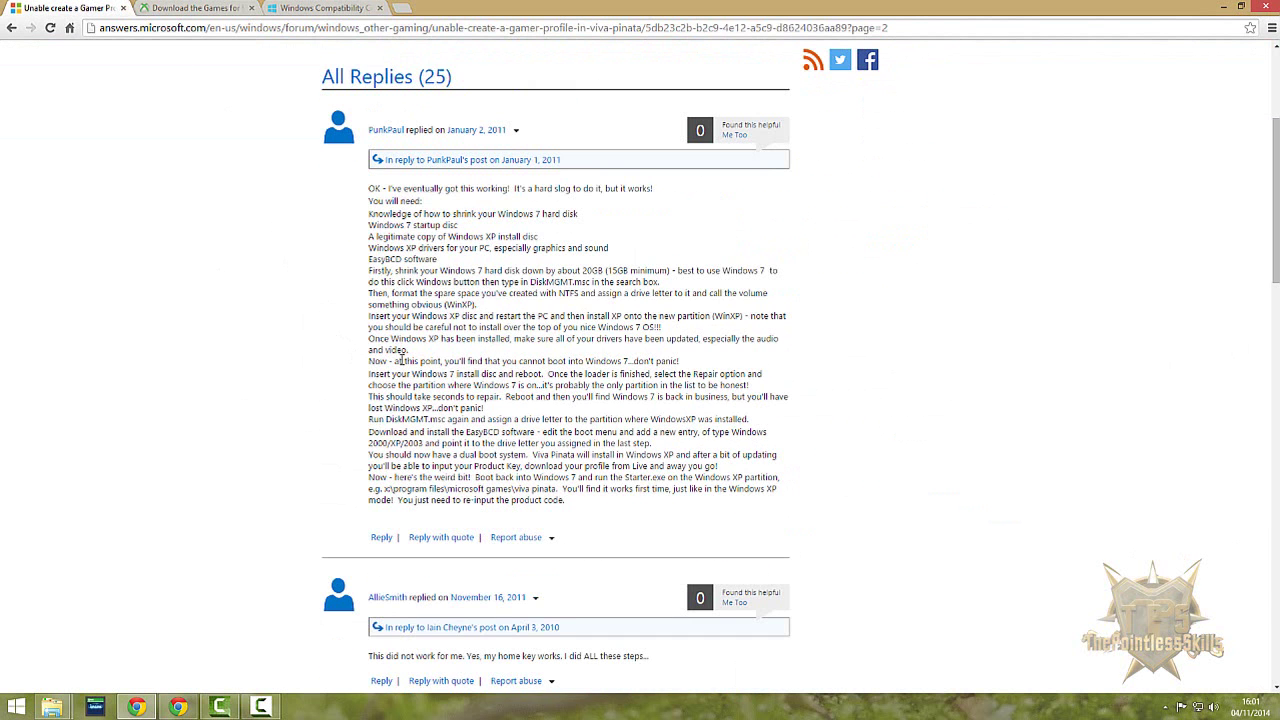
scroll(401, 364, down, 3)
scroll(401, 365, up, 8)
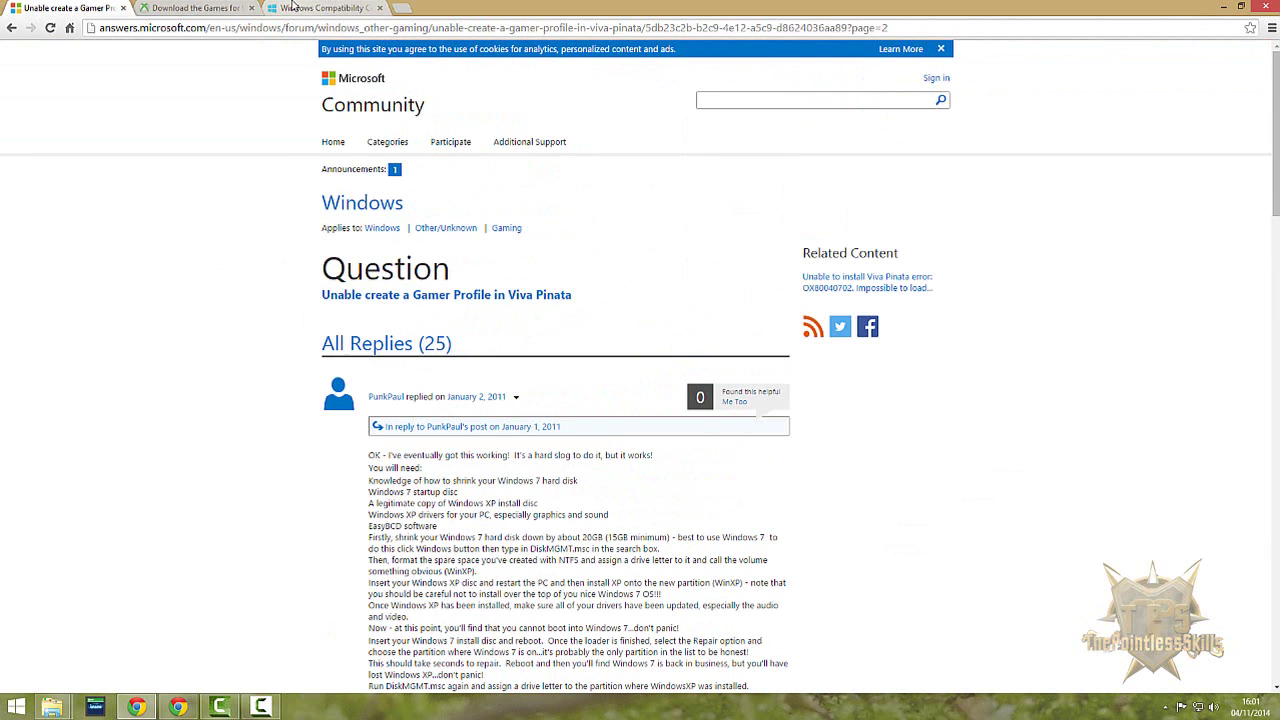
Search the Windows Compatibility Center for 'viva pinata' and confirm it's compatible with Windows 8.1
click(300, 7)
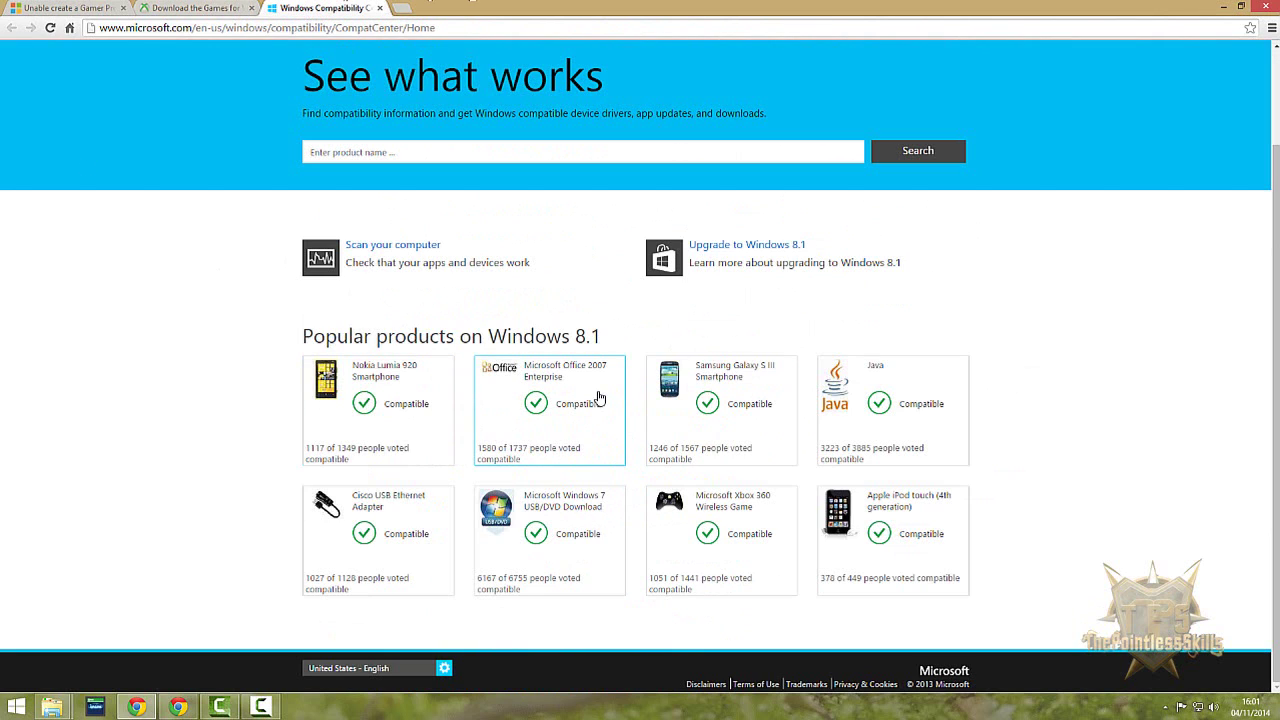
click(547, 153)
text(s)
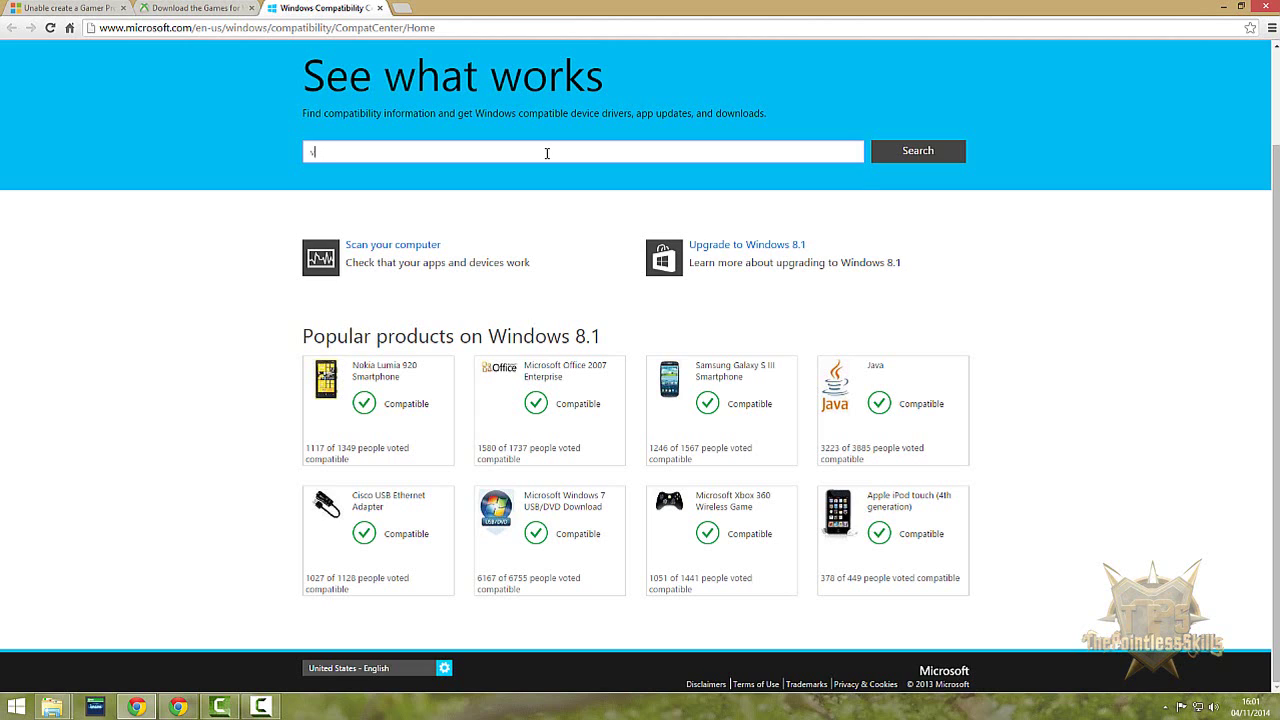
text(iva pinata)
key(Return)
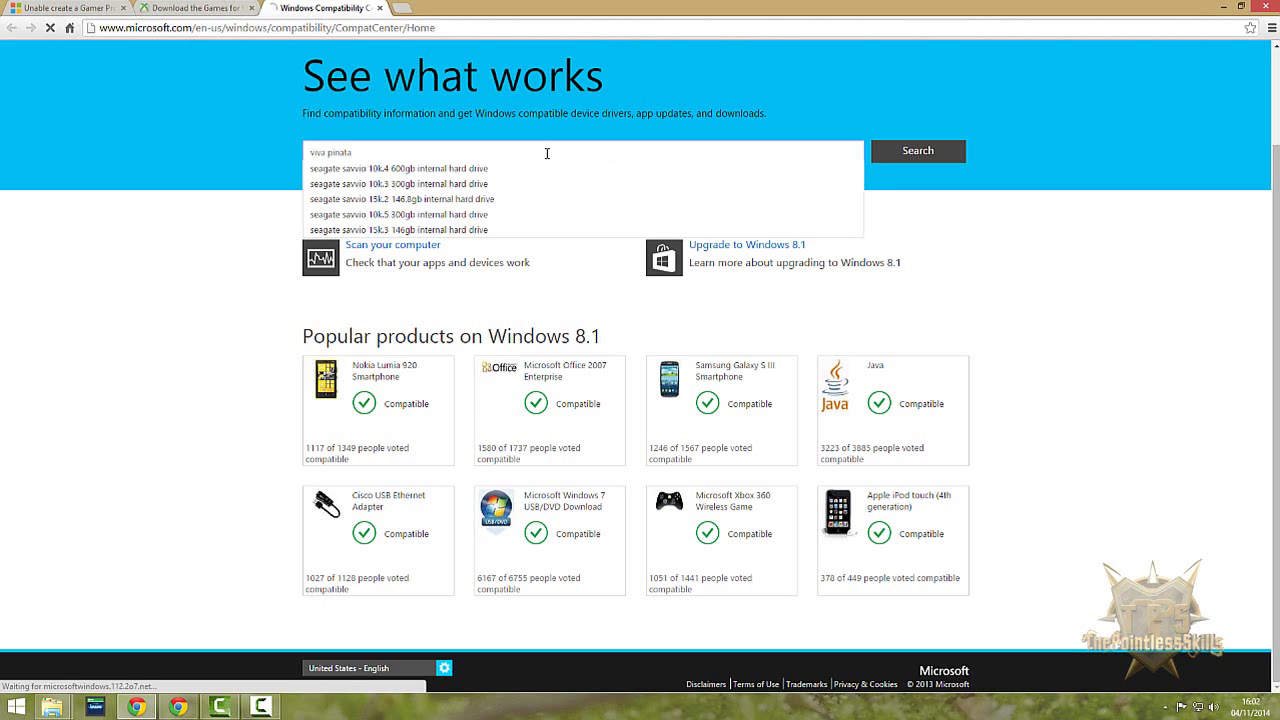
click(897, 156)
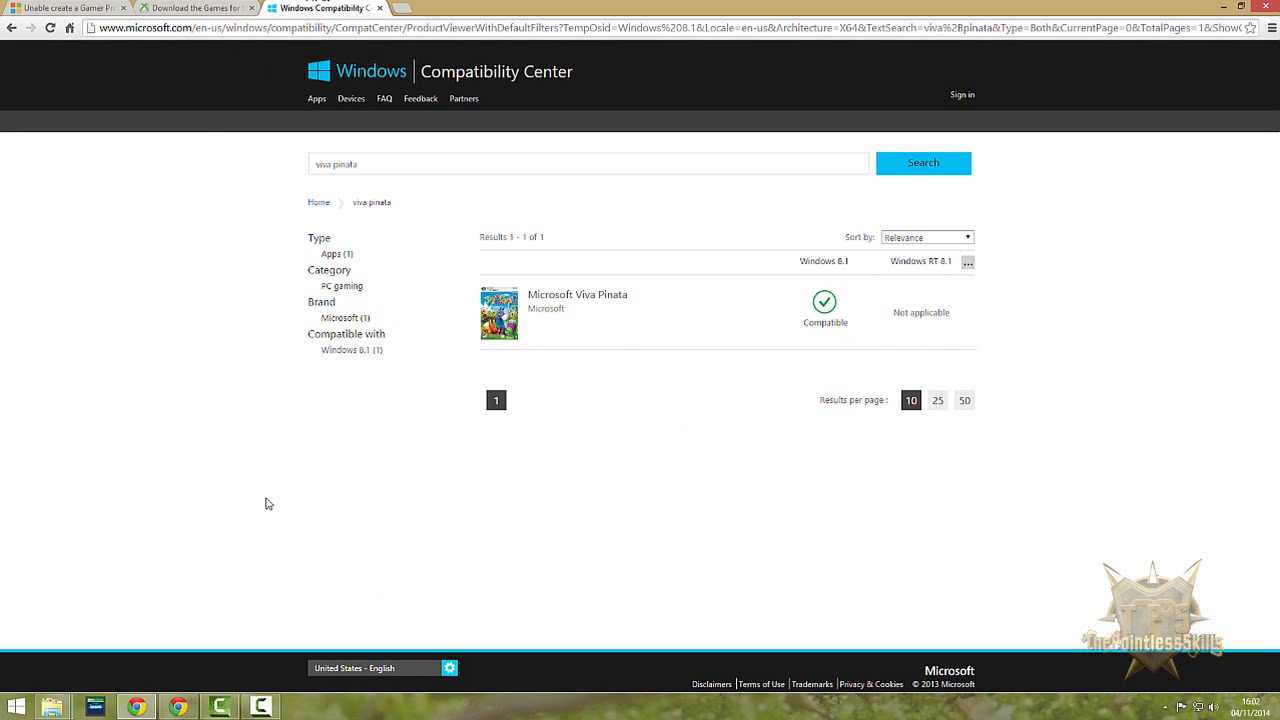
click(184, 7)
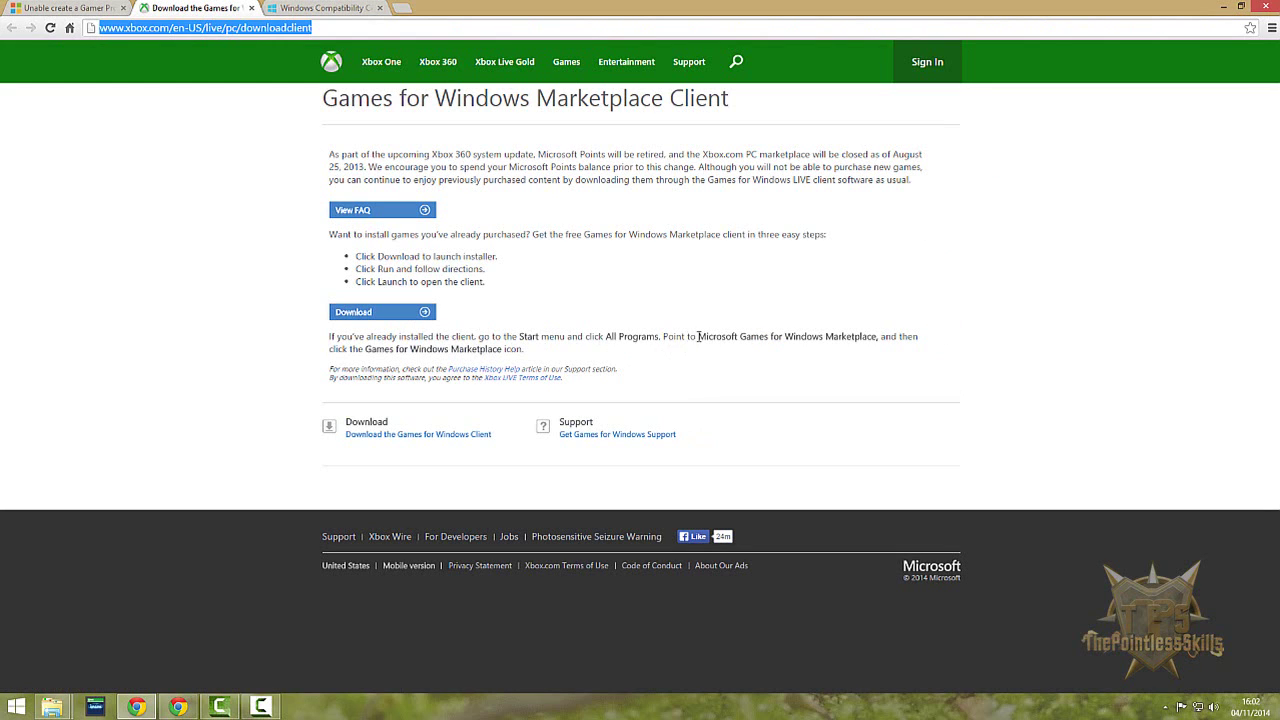
mouse_move(690, 336)
mouse_down()
mouse_move(998, 365)
mouse_move(908, 340)
mouse_up()
click(760, 353)
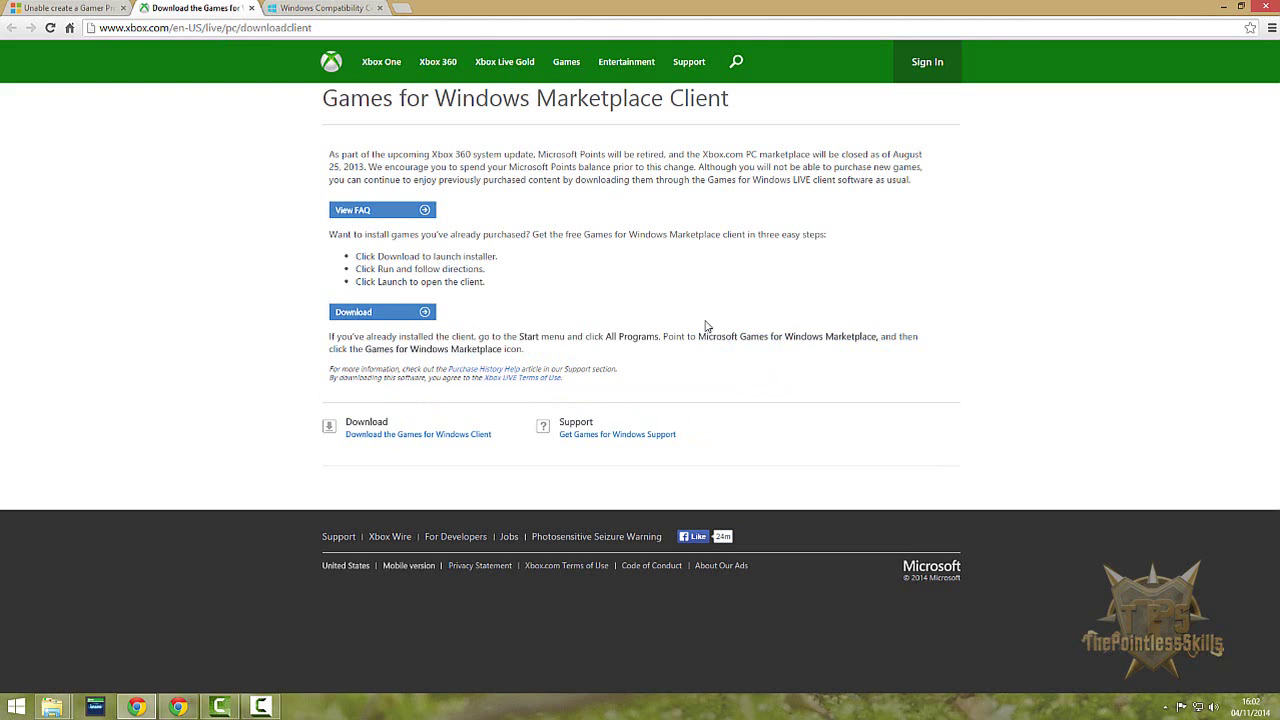
click(16, 706)
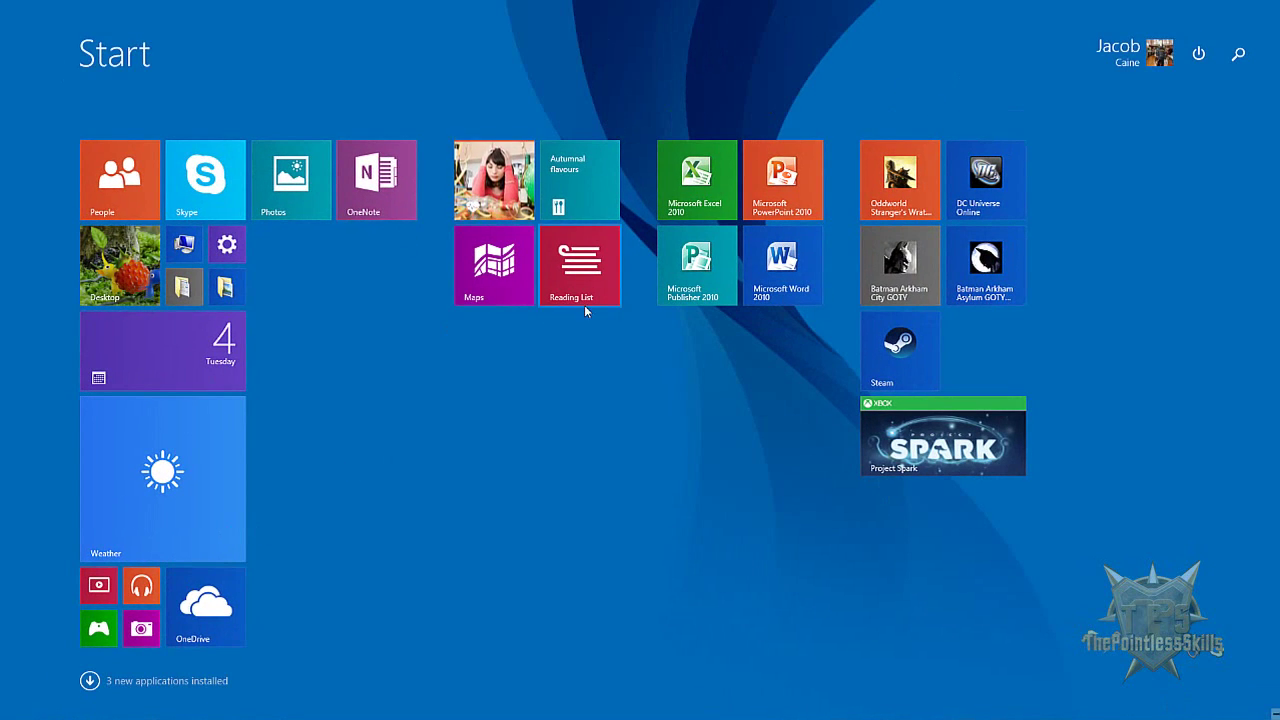
key(super)
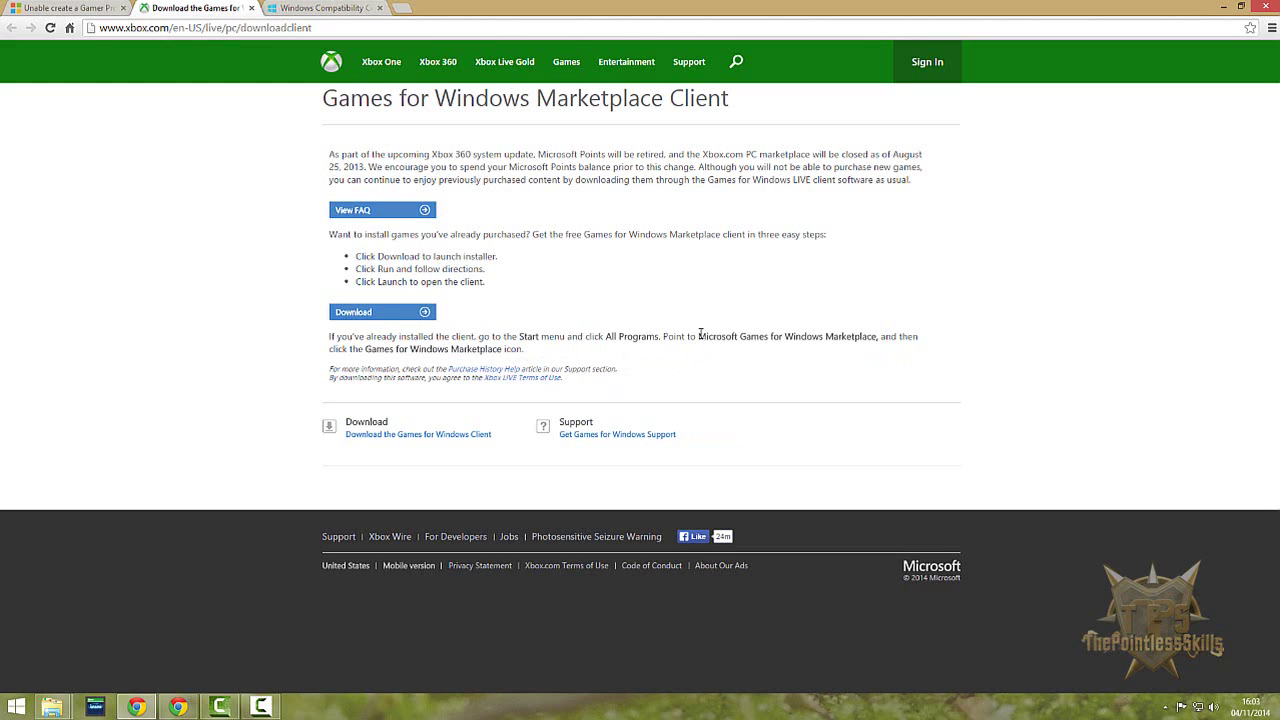
drag(703, 335, 880, 334)
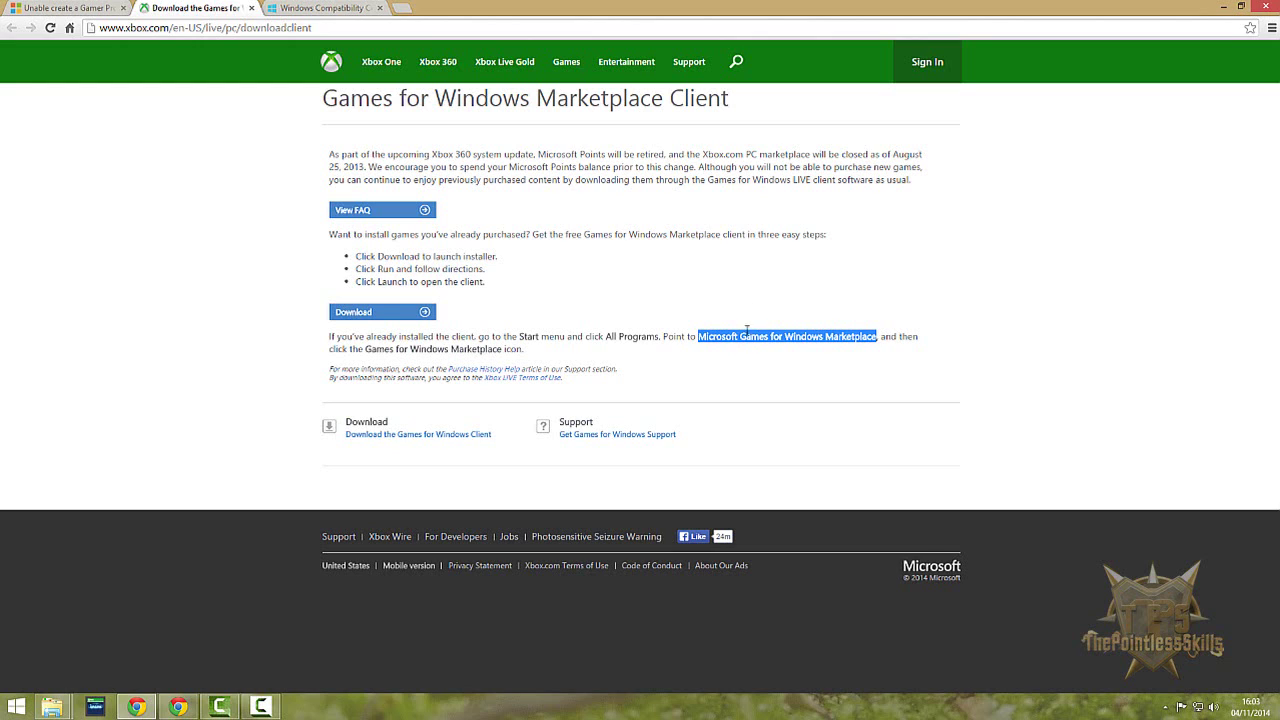
click(709, 362)
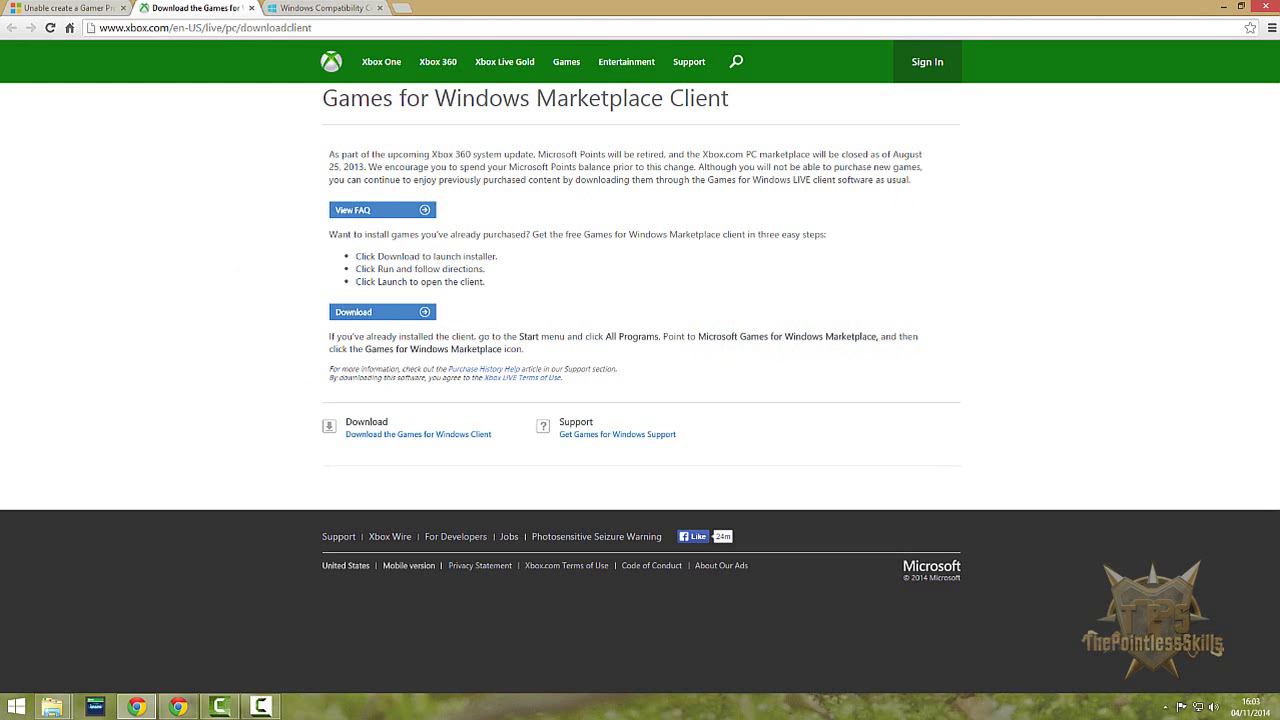
click(16, 706)
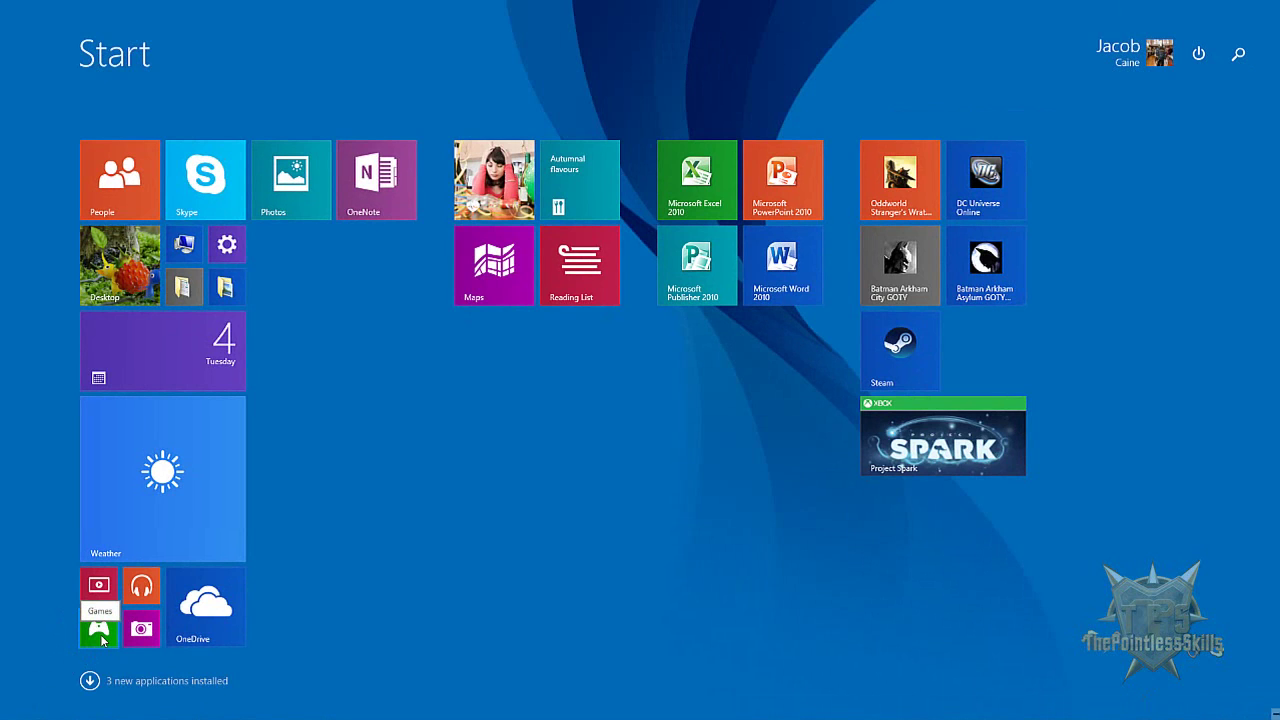
key(alt+Tab)
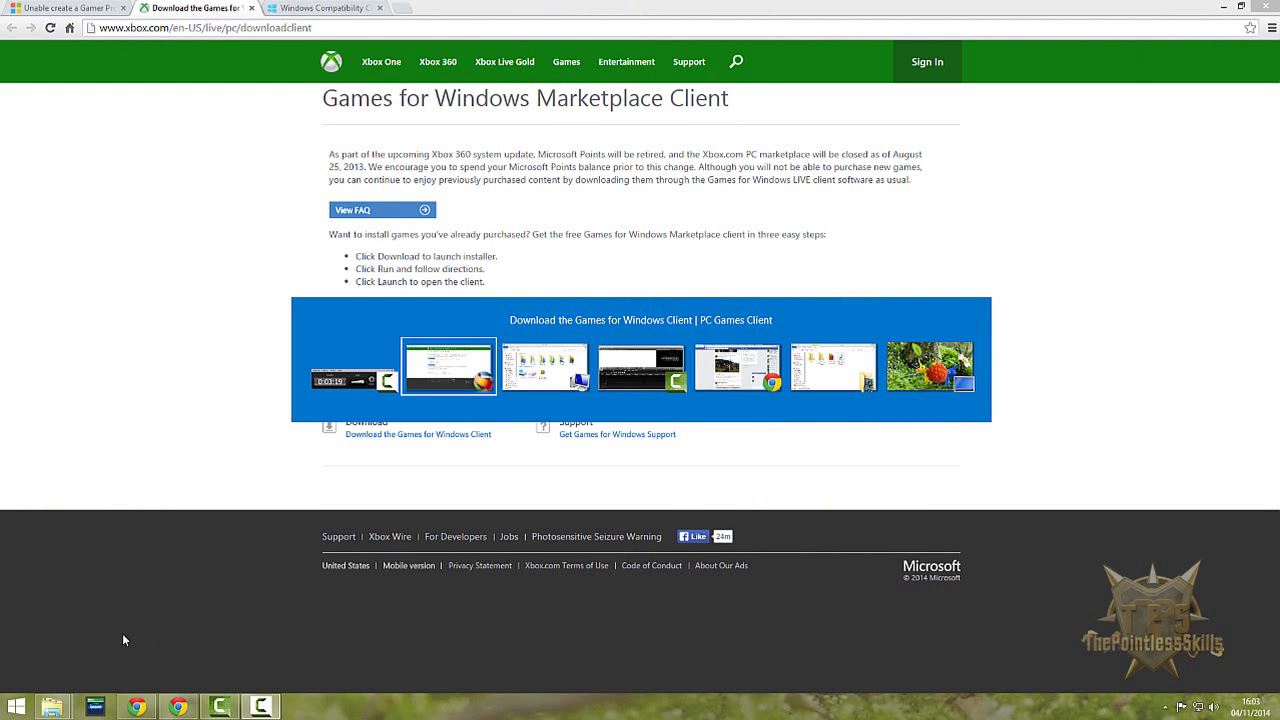
key(alt+shift+Tab)
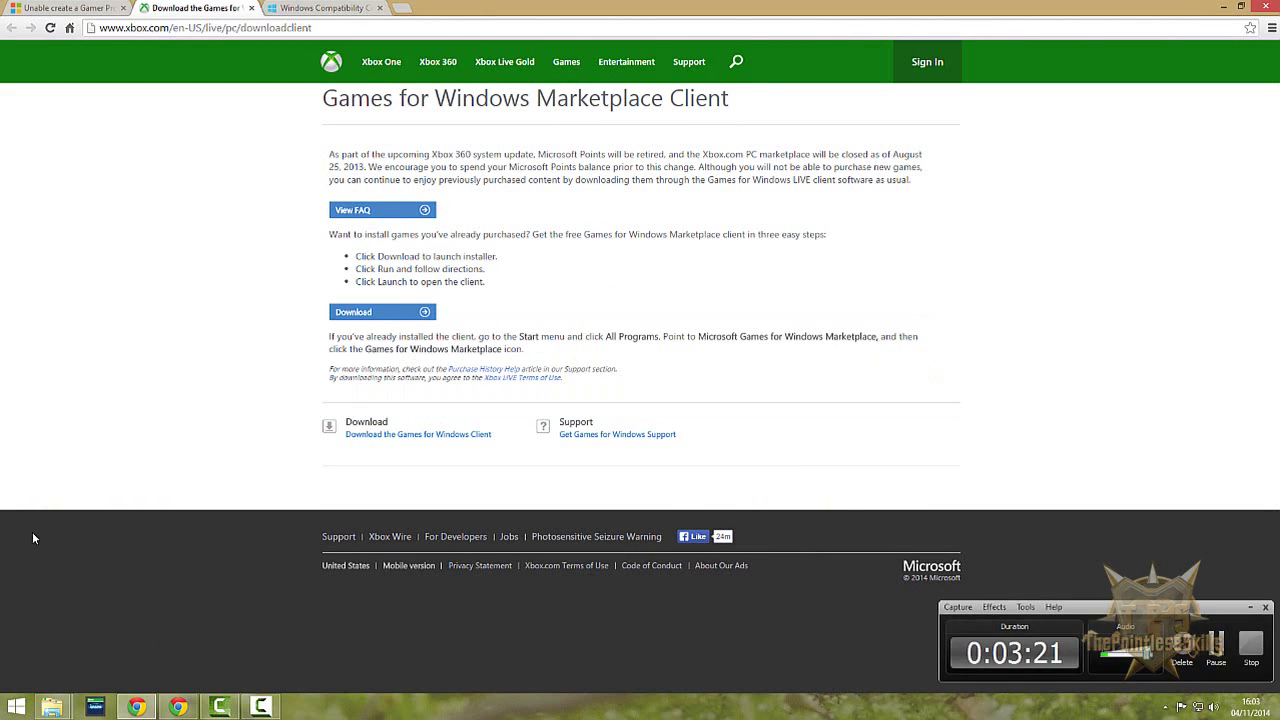
click(1250, 607)
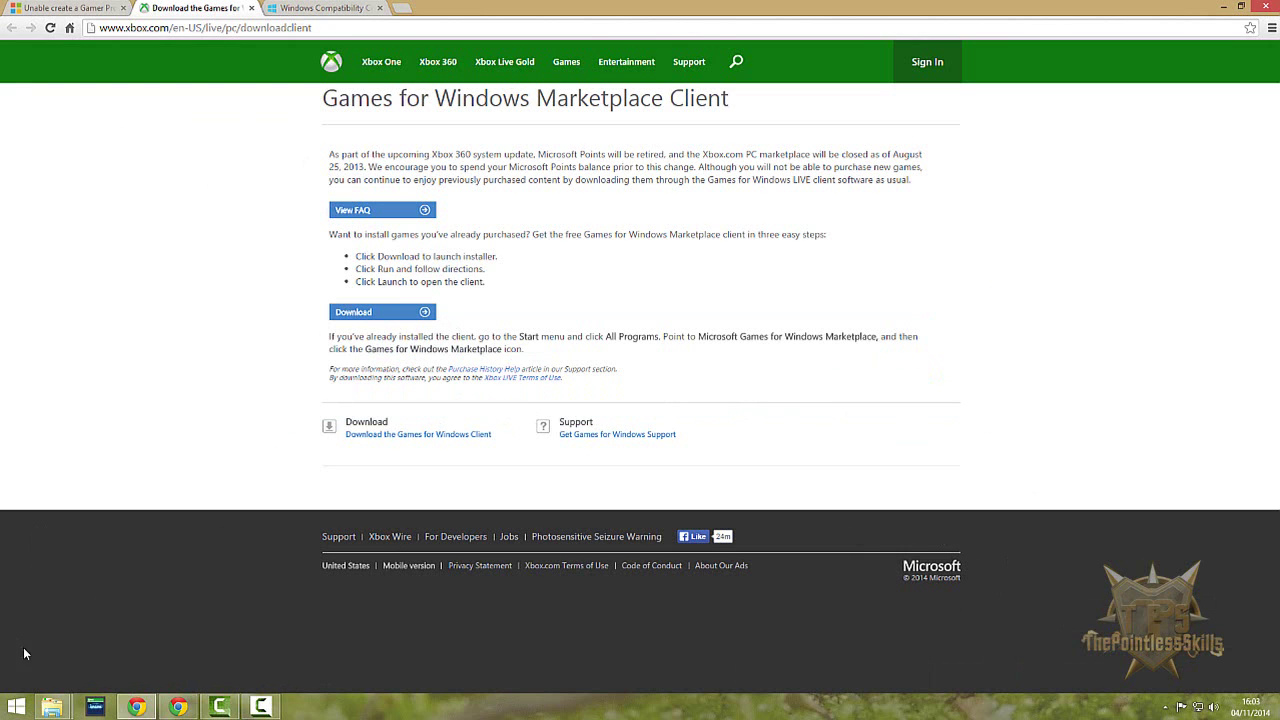
click(16, 706)
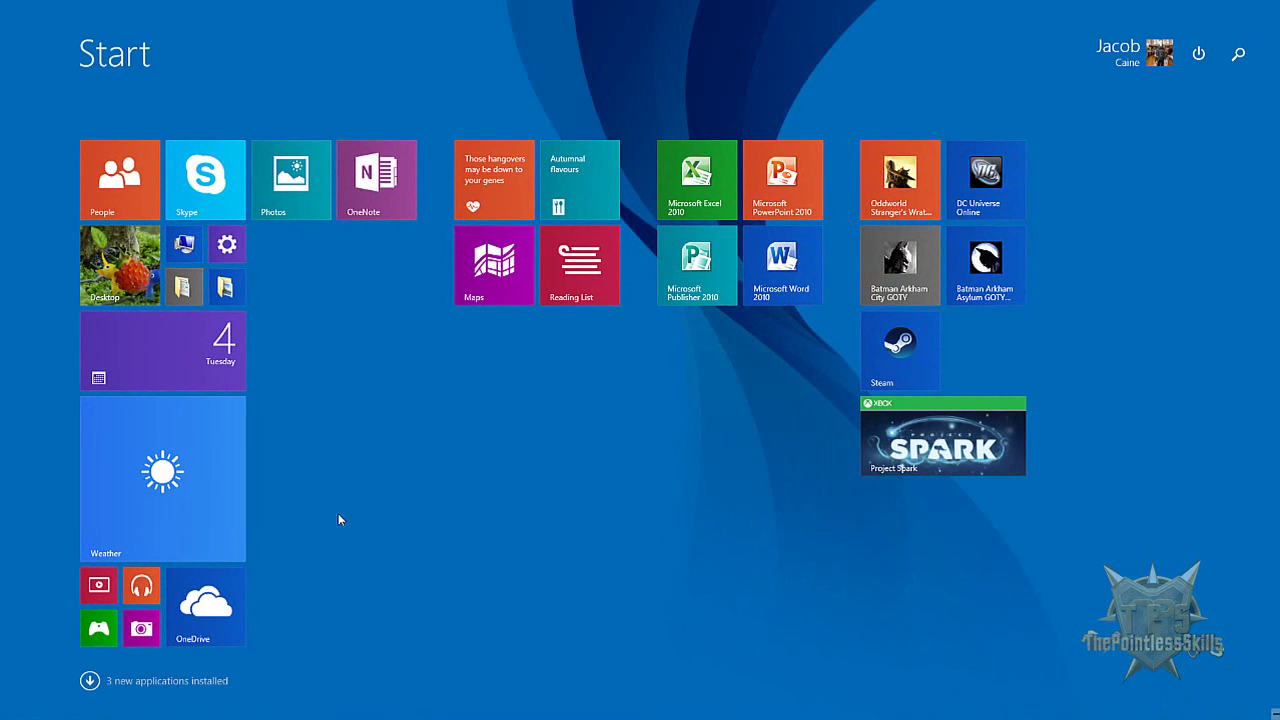
key(super)
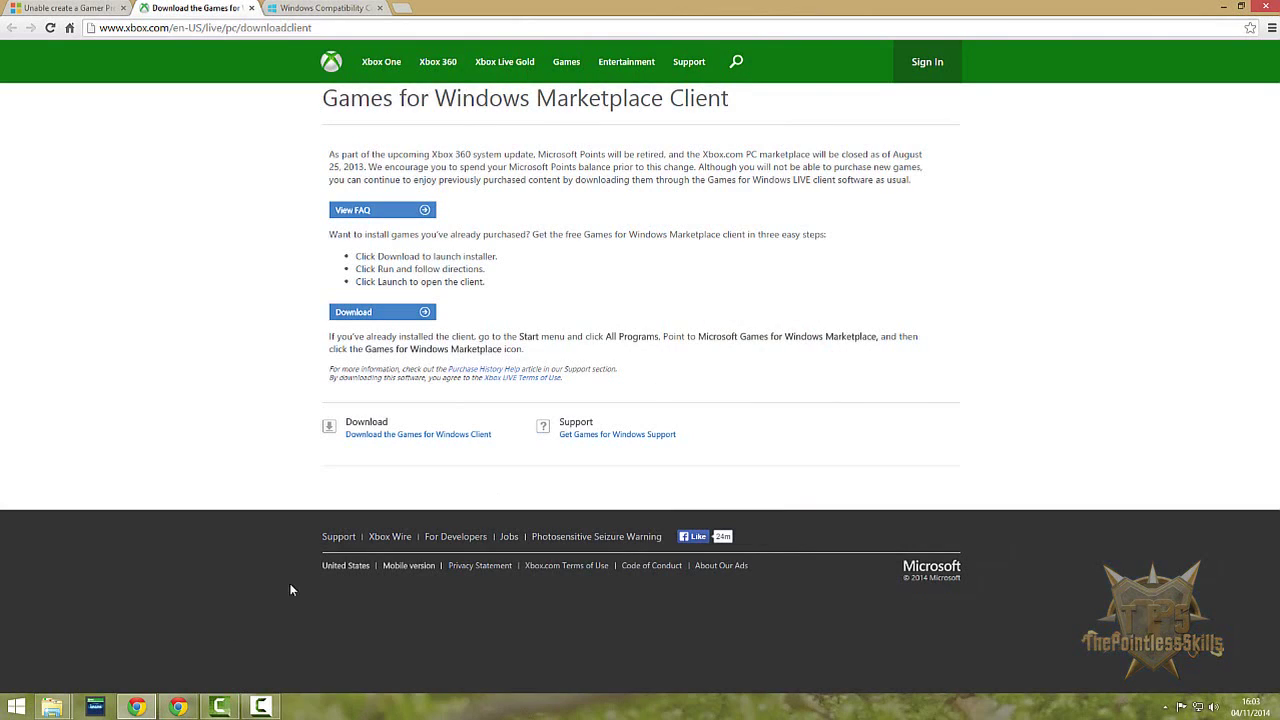
Launch Viva Piñata from the DVD RW Drive disc, minimize This PC, and restore its startup window
mouse_move(55, 706)
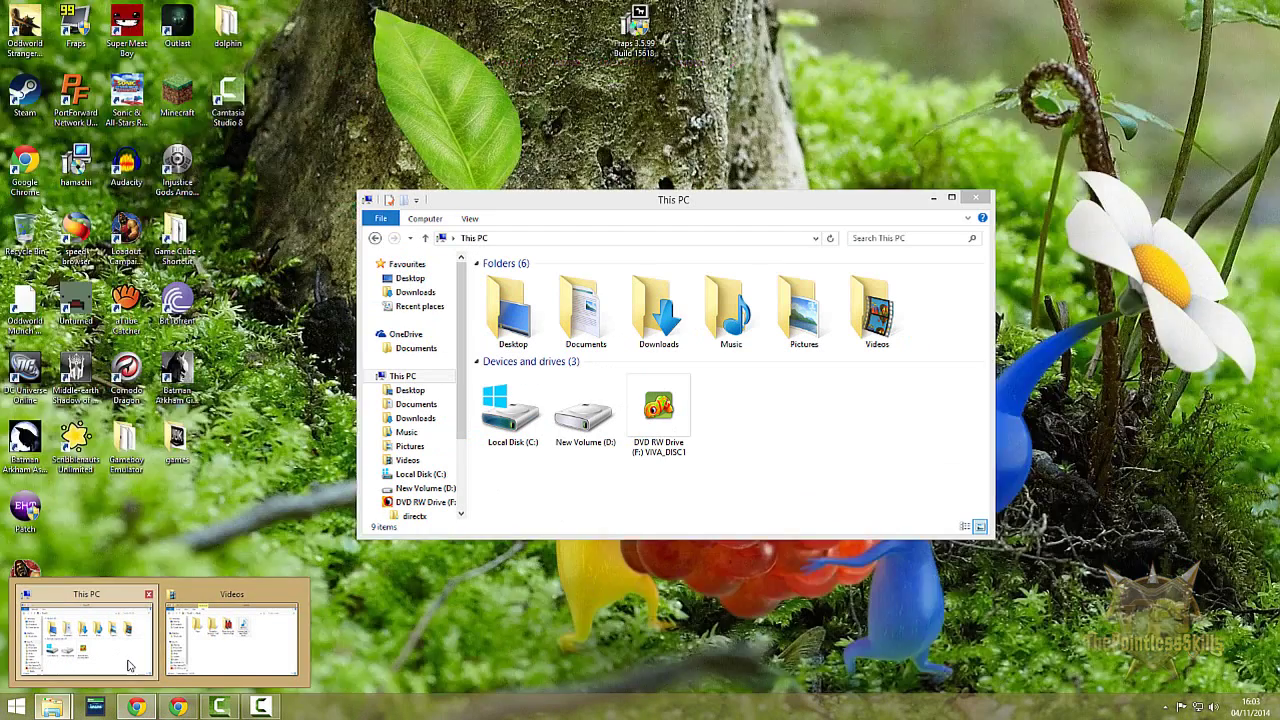
click(130, 665)
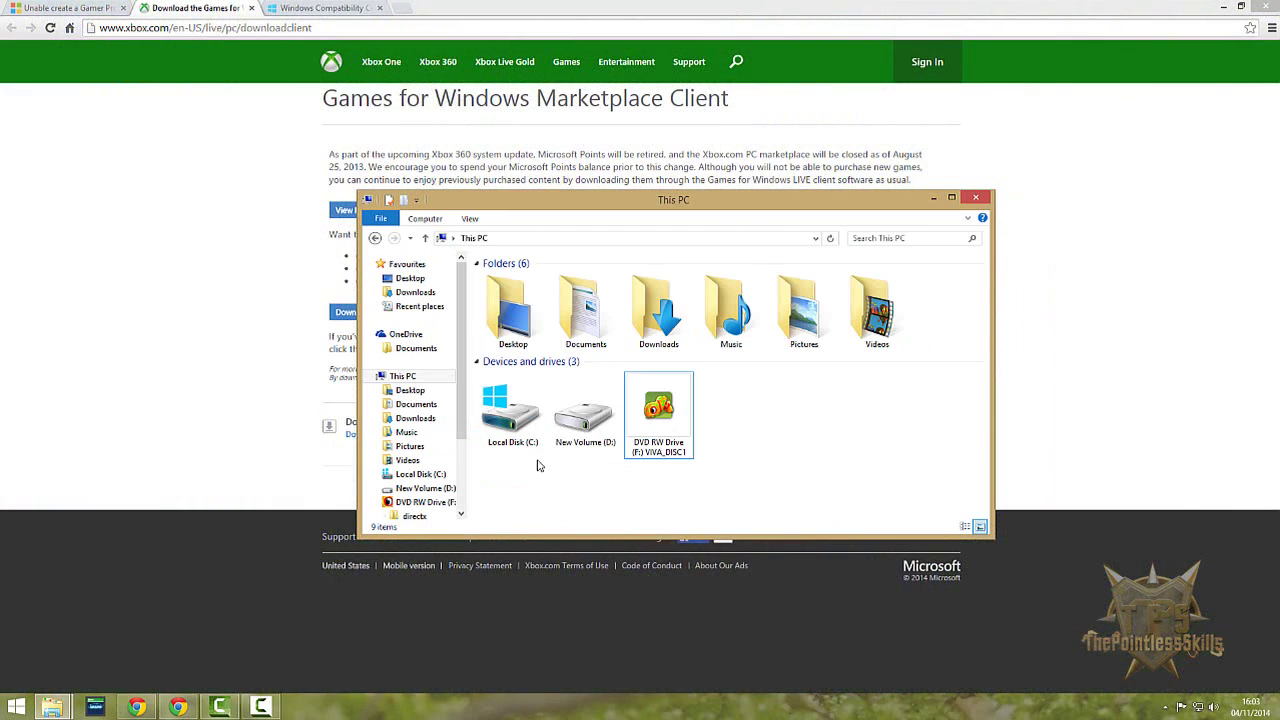
click(655, 435)
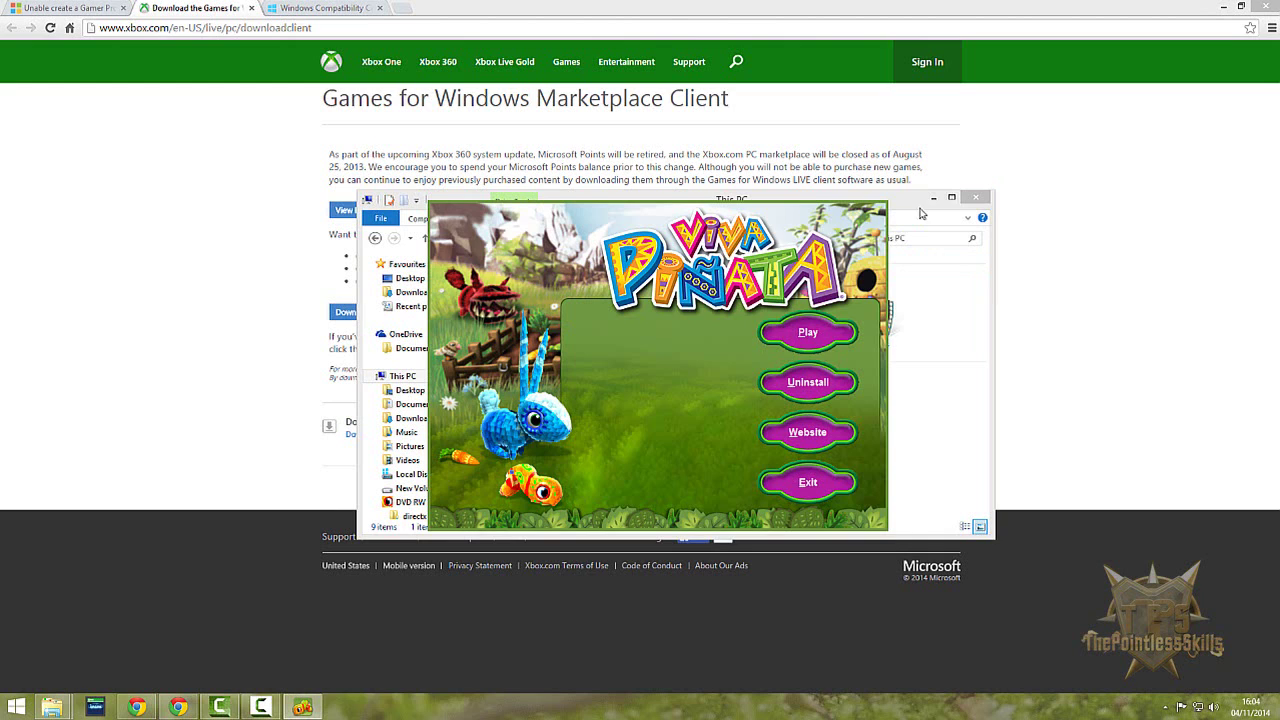
click(804, 338)
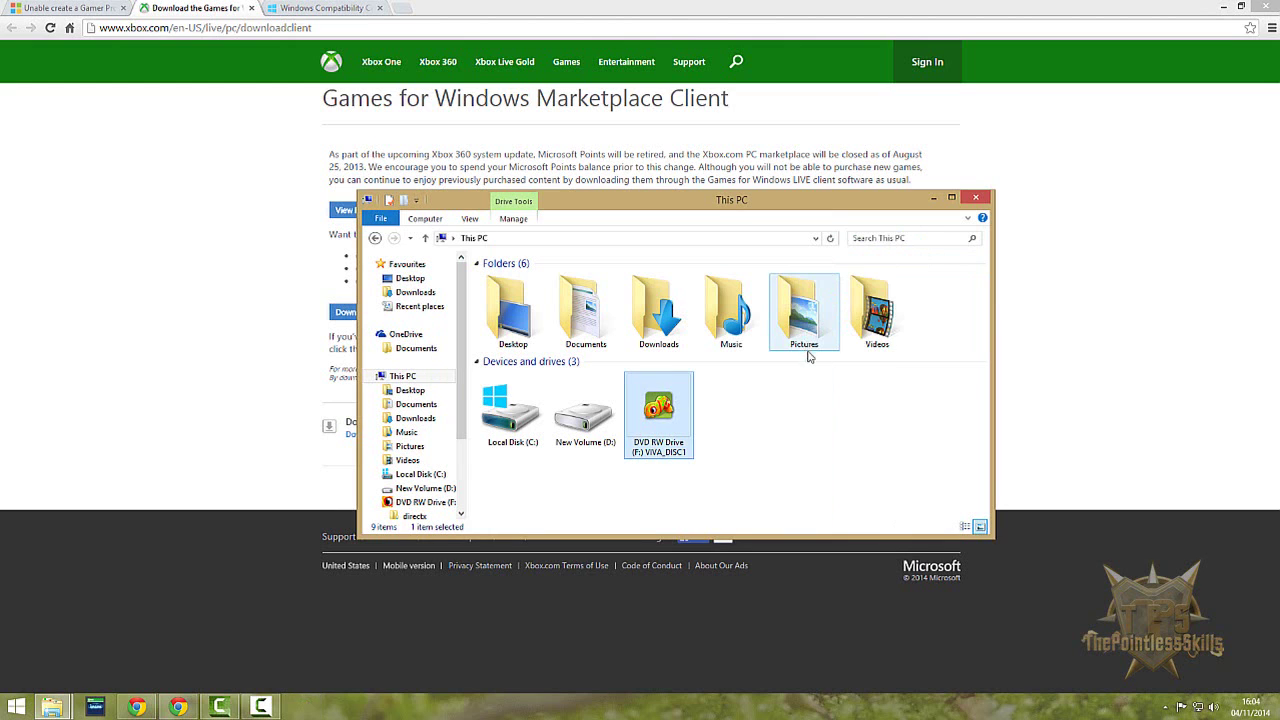
click(933, 200)
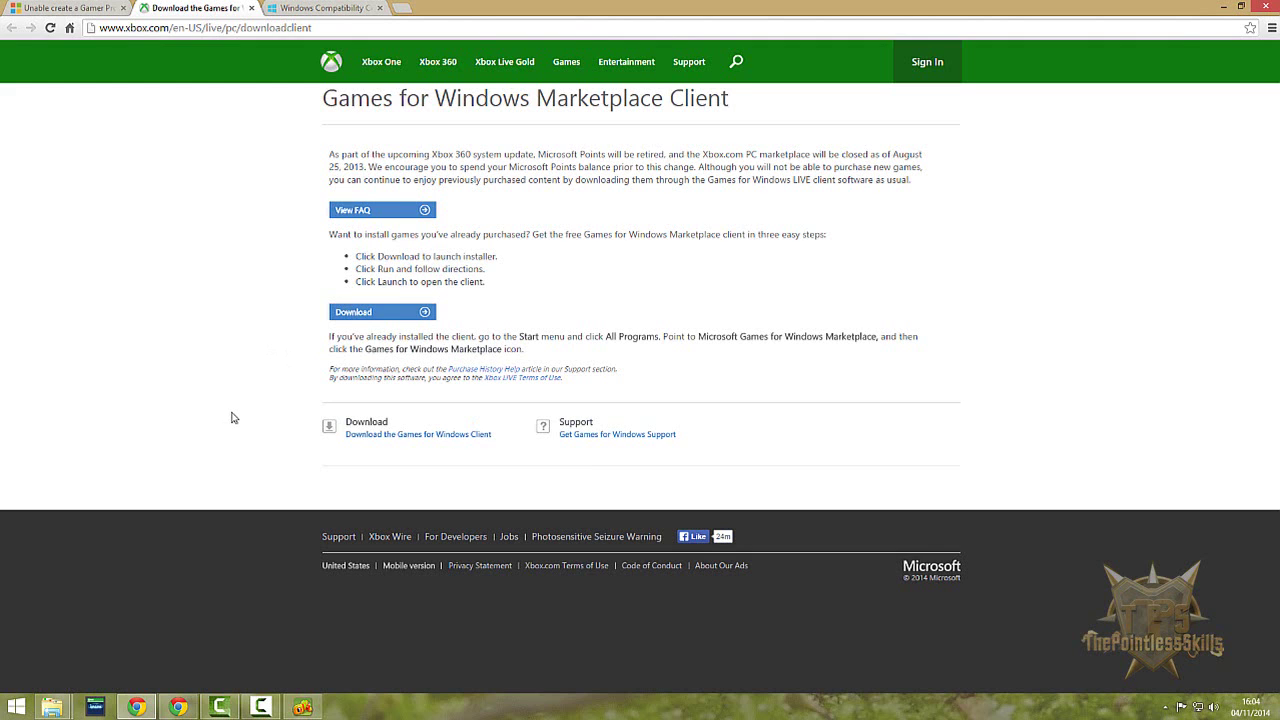
click(302, 707)
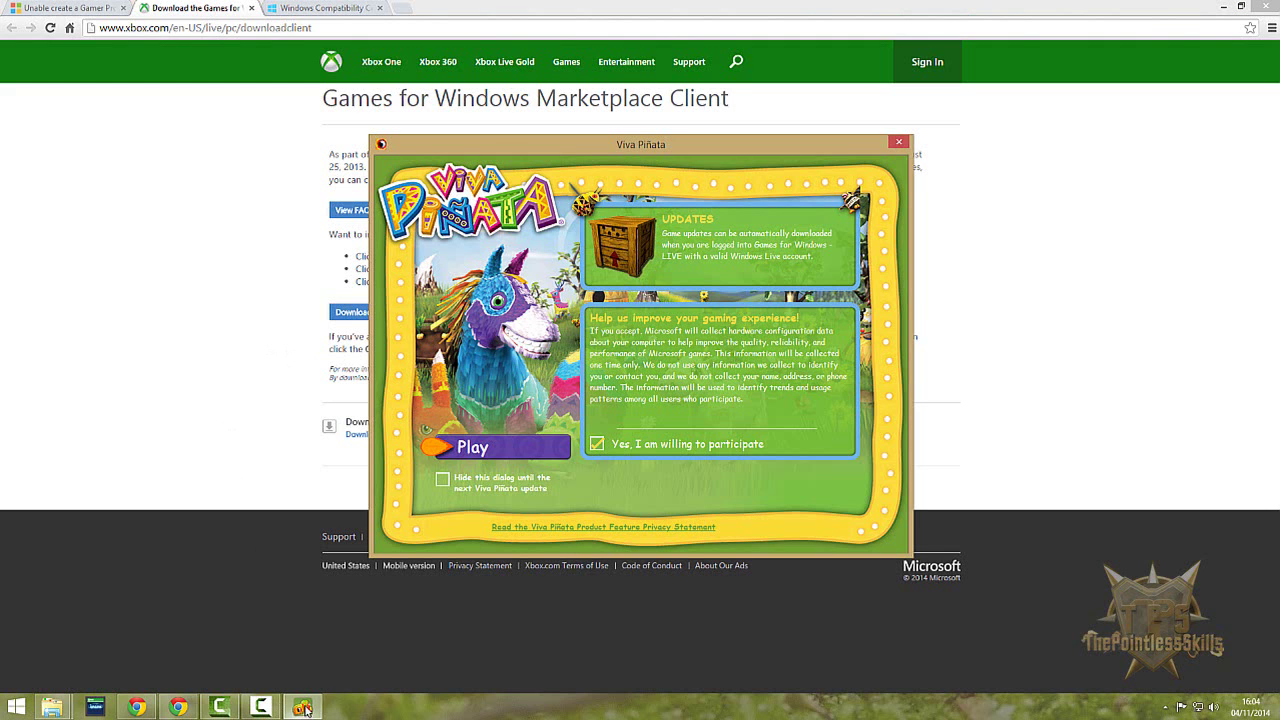
Press Play in the Viva Piñata startup dialog
click(476, 452)
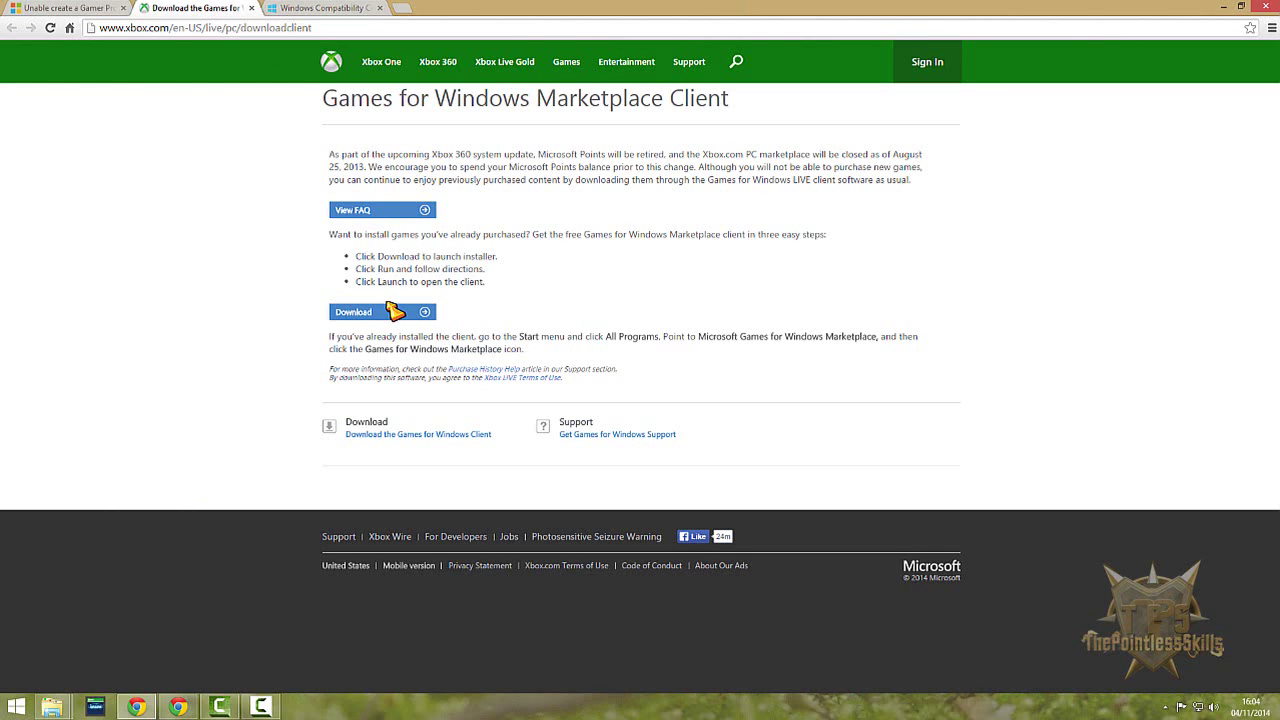
click(260, 706)
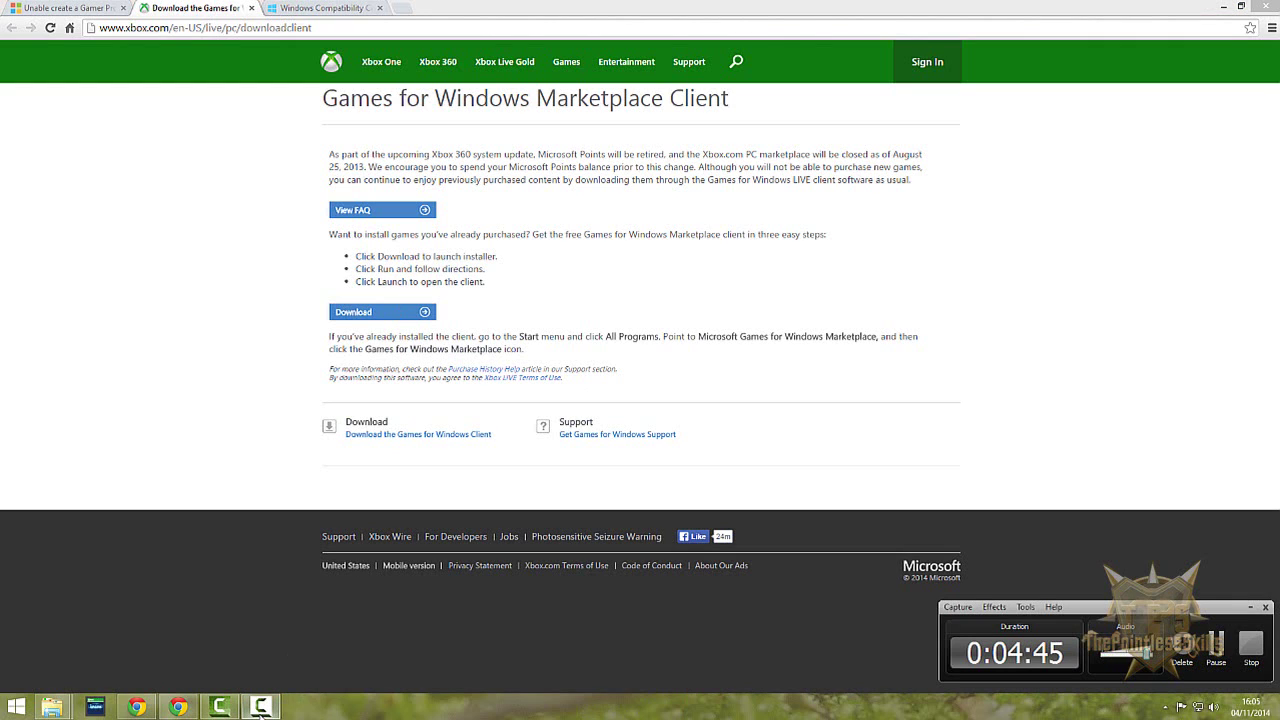
click(260, 706)
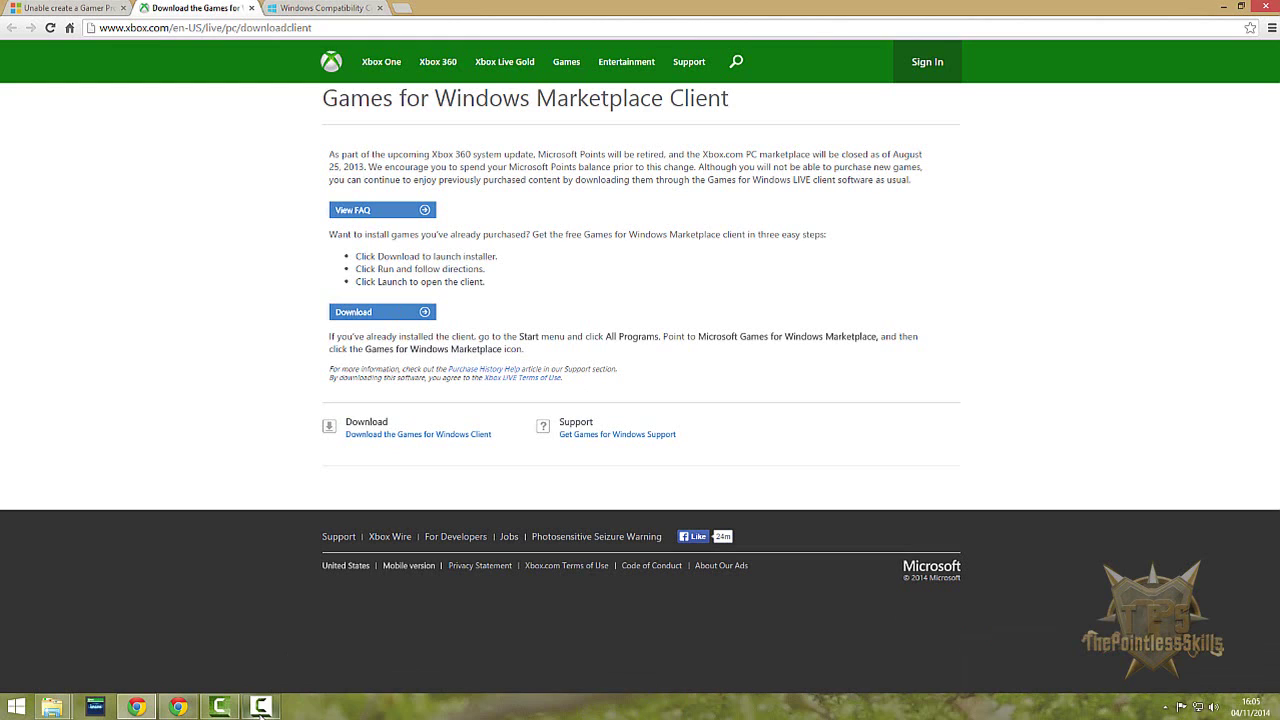
click(260, 707)
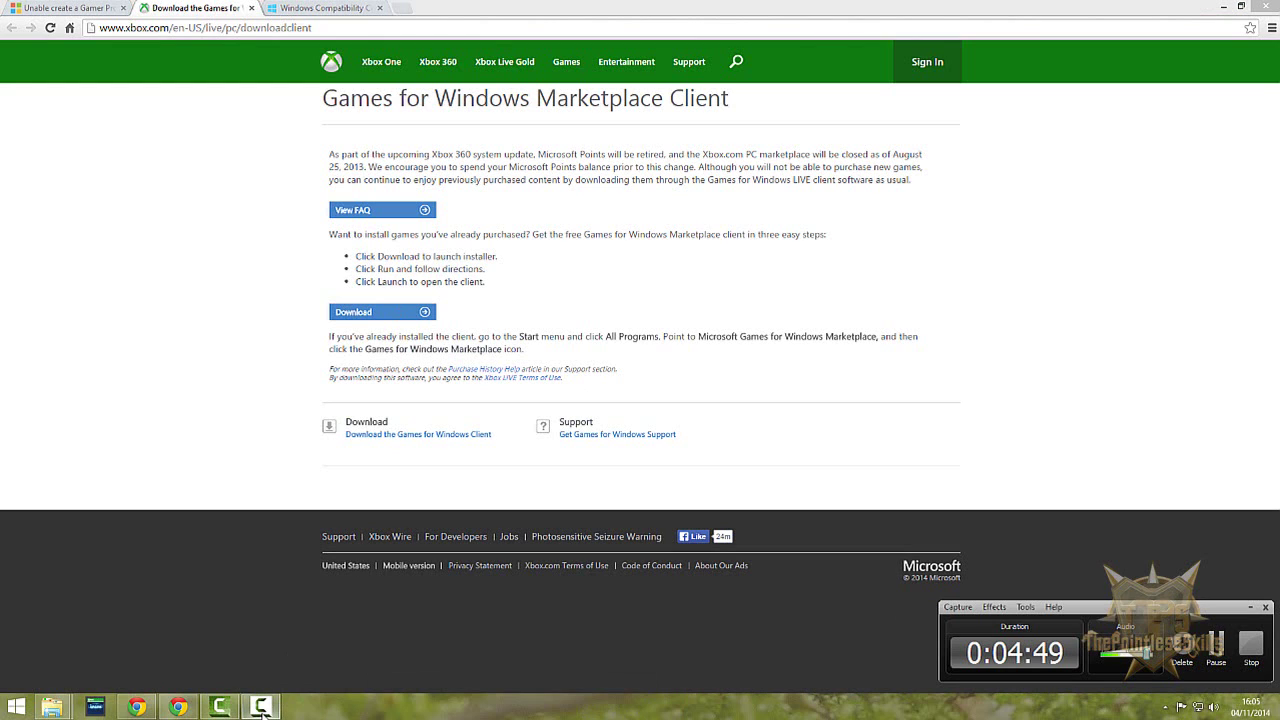